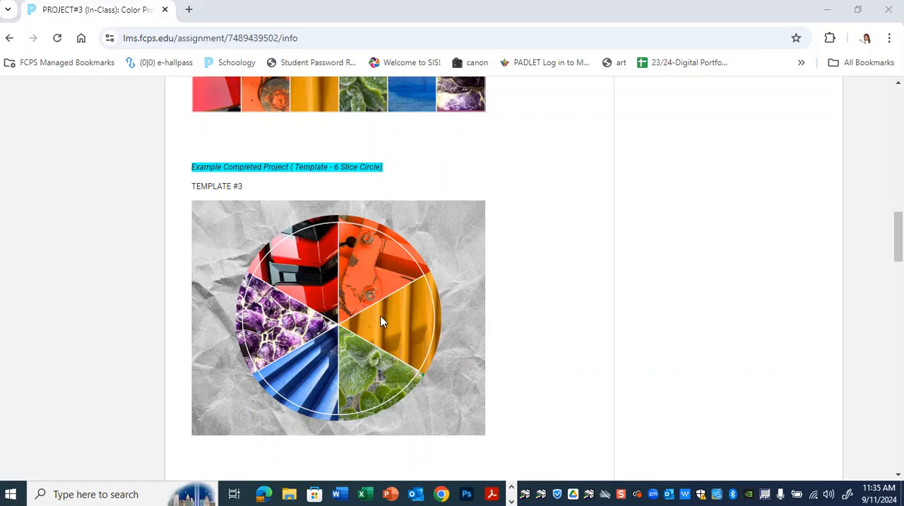
Review the example completed color wheel projects for the different templates, down to the attached PSD template files
scroll(373, 312, "down", 9)
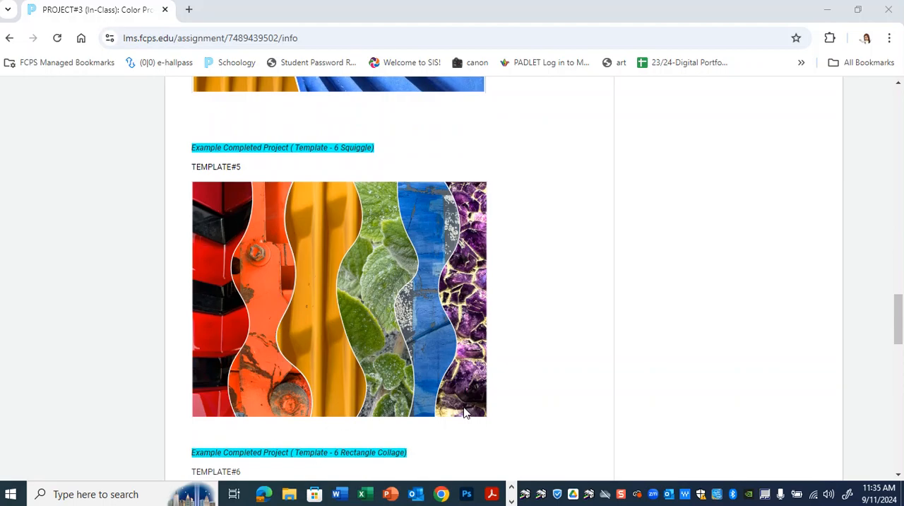
scroll(504, 341, "up", 5)
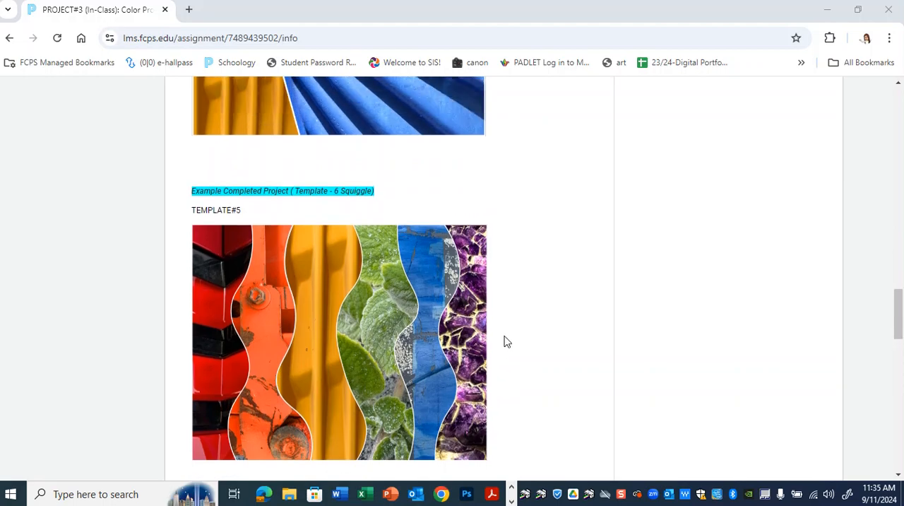
scroll(505, 341, "up", 3)
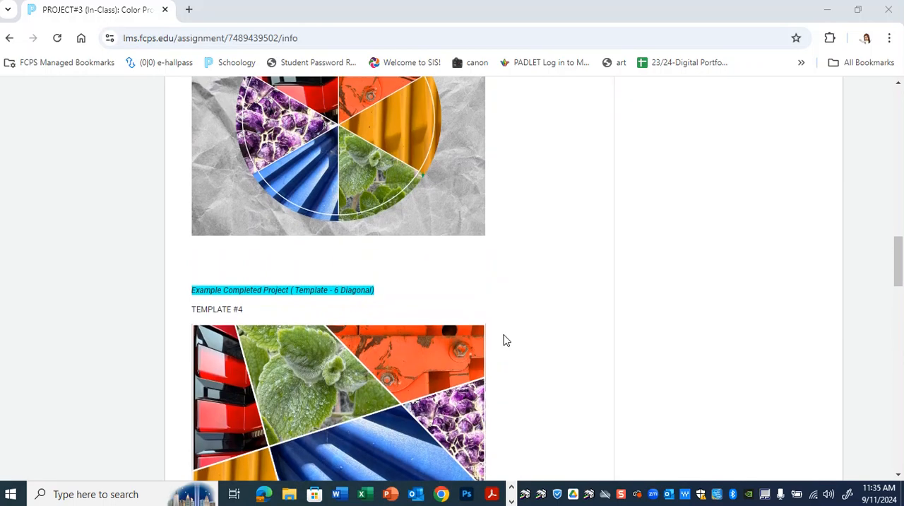
scroll(525, 349, "down", 6)
scroll(525, 348, "down", 5)
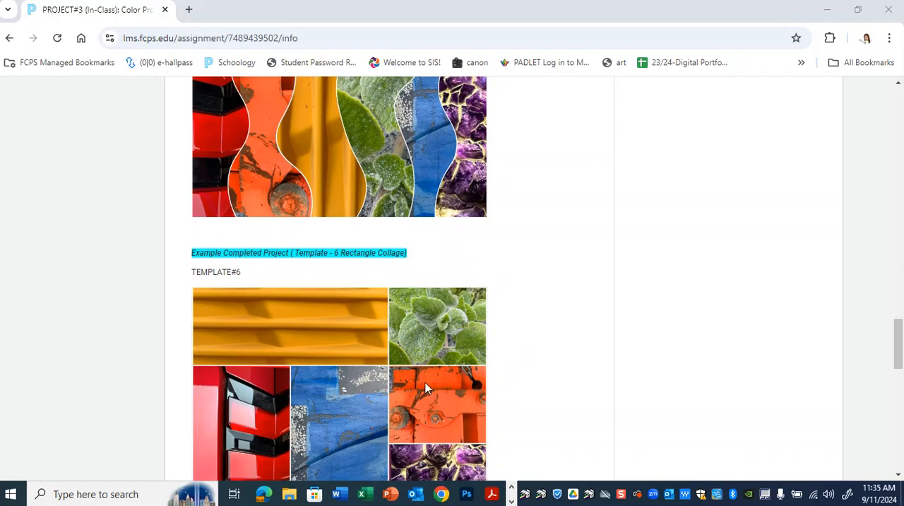
scroll(586, 397, "down", 5)
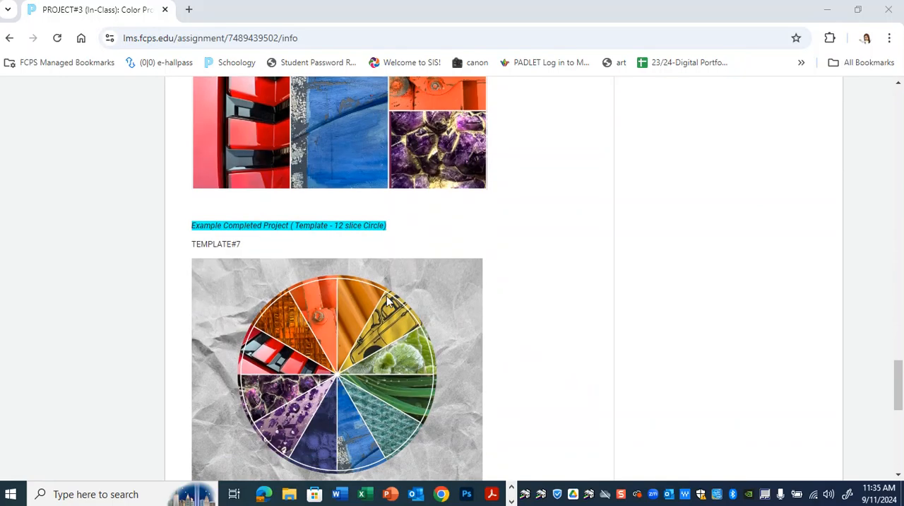
scroll(558, 346, "down", 2)
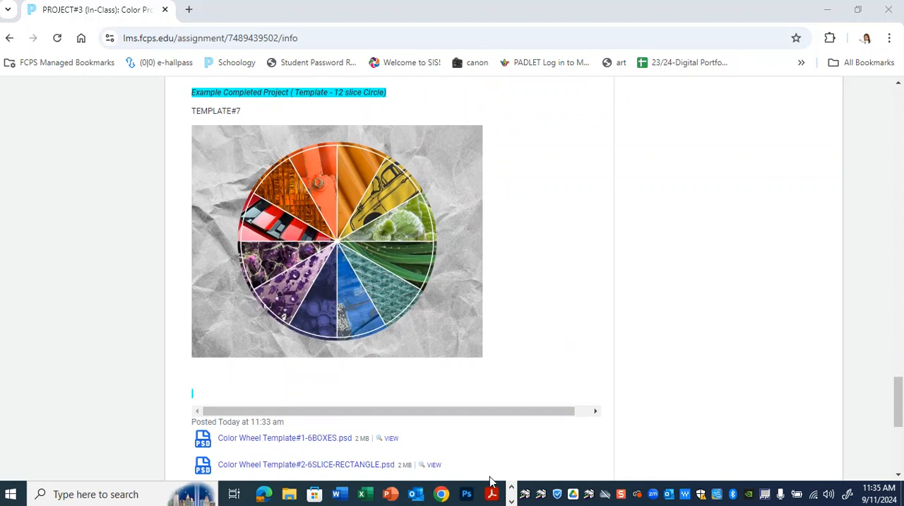
scroll(534, 402, "down", 2)
scroll(538, 366, "down", 1)
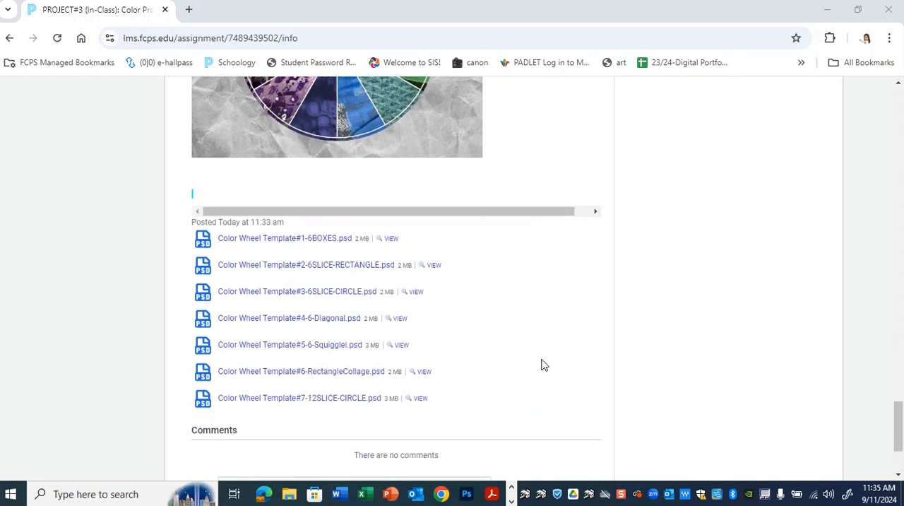
Download the Color Wheel Template#3-6SLICE-CIRCLE.psd and Template#5-6-Squigglel.psd attachments
left_click(317, 295)
left_click(317, 296)
left_click(318, 295)
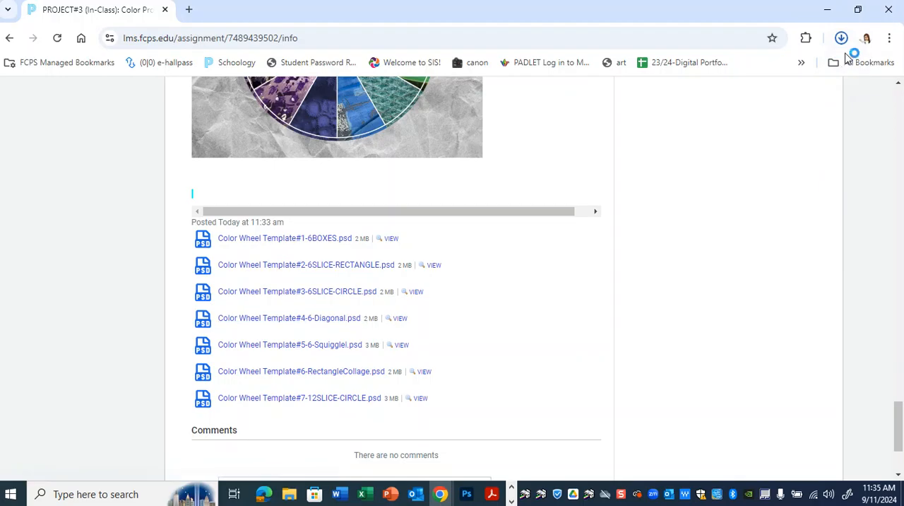
left_click(842, 41)
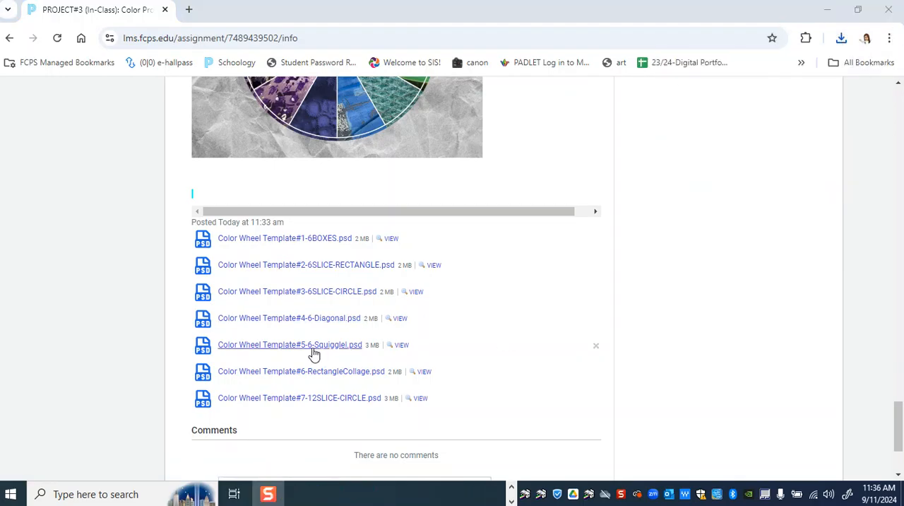
left_click(327, 346)
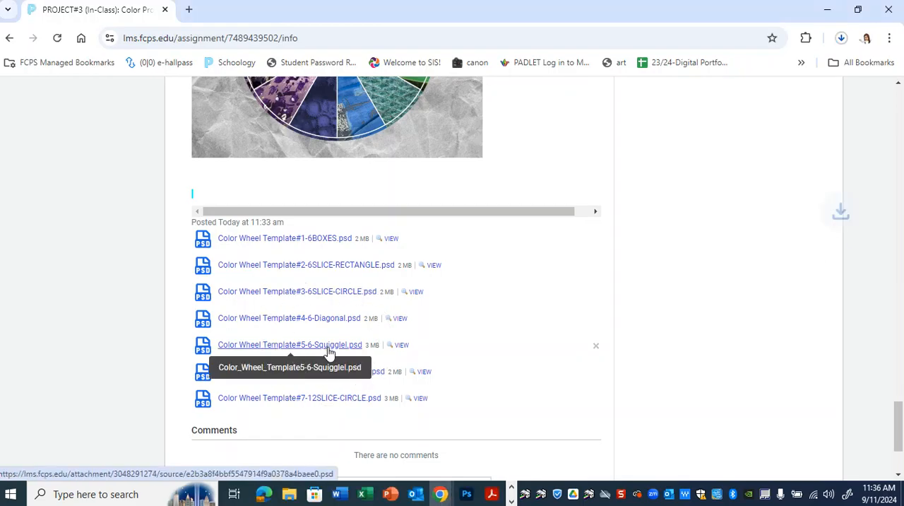
Switch to Photoshop and open Color_Wheel_Template3-6SLICE-CIRCLE (3).psd from the Downloads folder
left_click(827, 9)
left_click(464, 498)
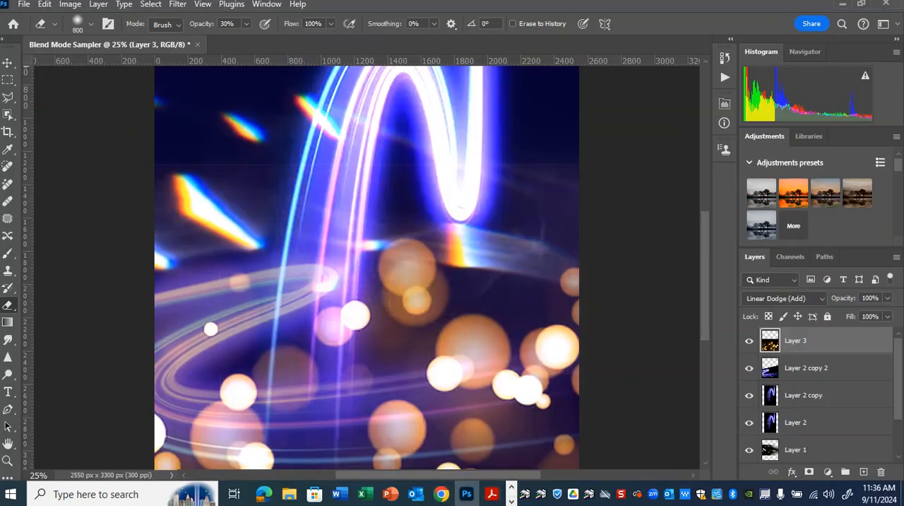
left_click(24, 5)
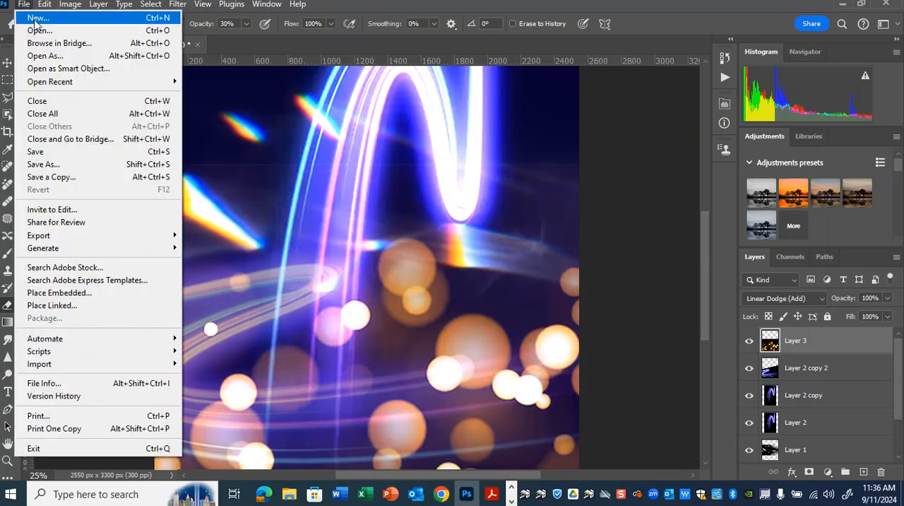
left_click(39, 32)
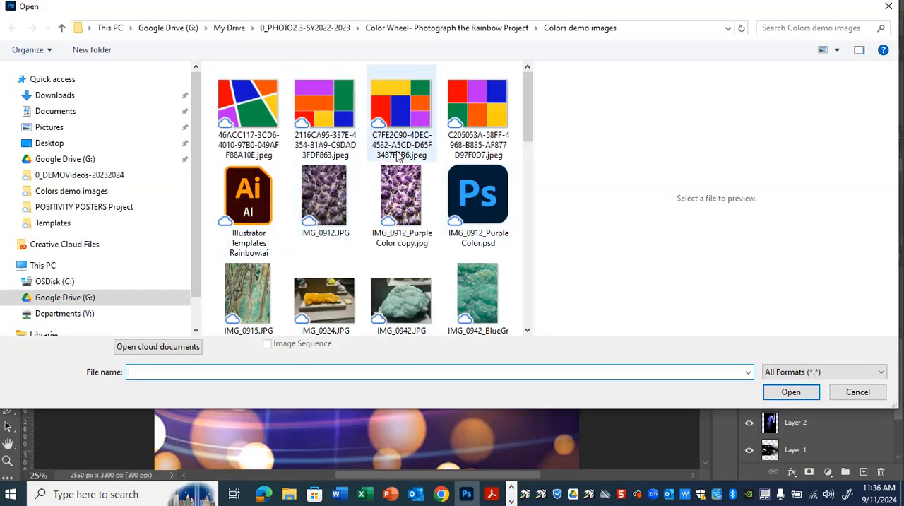
left_click(42, 96)
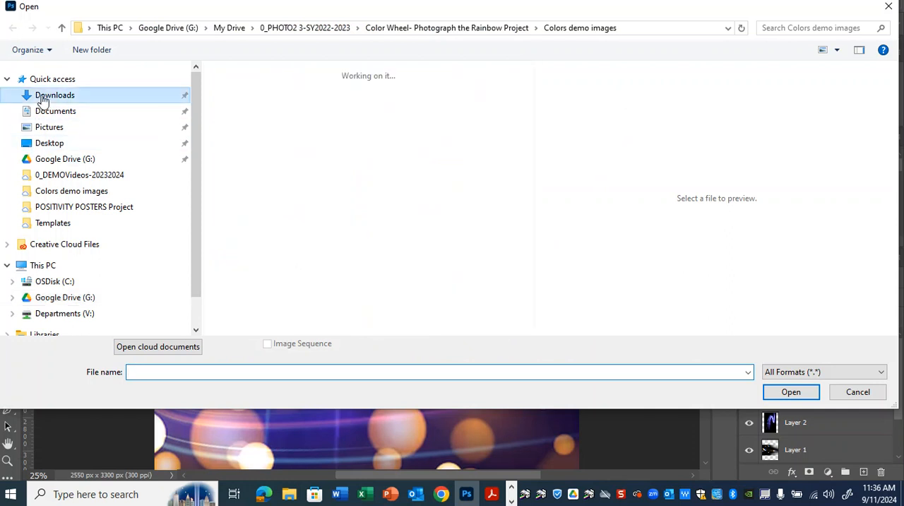
left_click(262, 128)
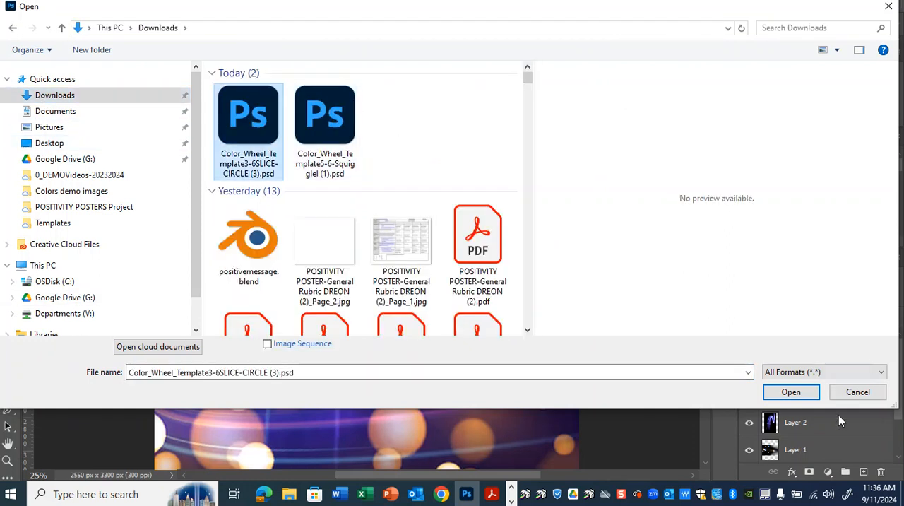
left_click(791, 392)
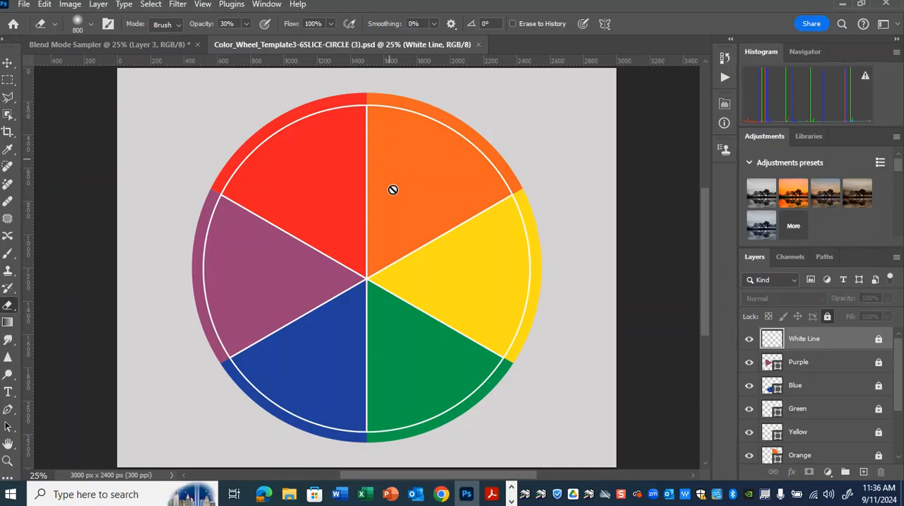
Open the photo IMG_0912_PurpleColor copy.jpg from the Colors demo images folder and keep it as the active document
left_click(24, 6)
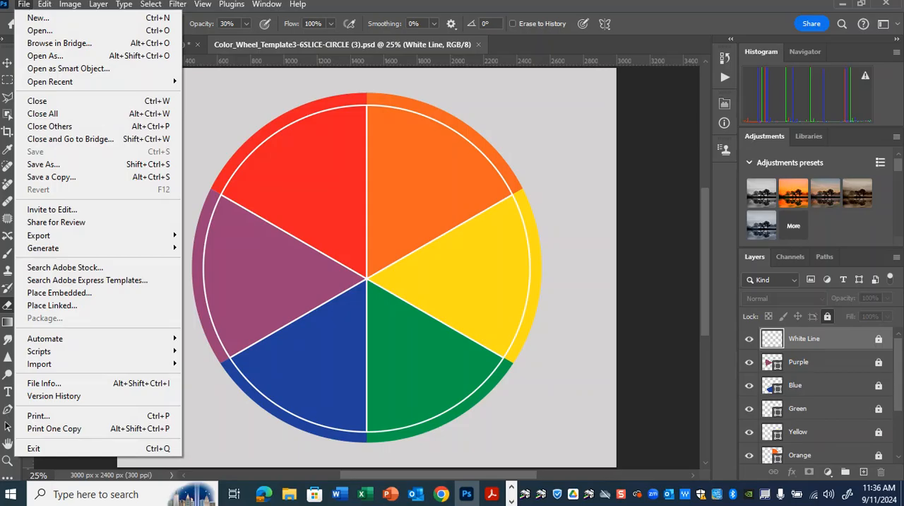
left_click(37, 31)
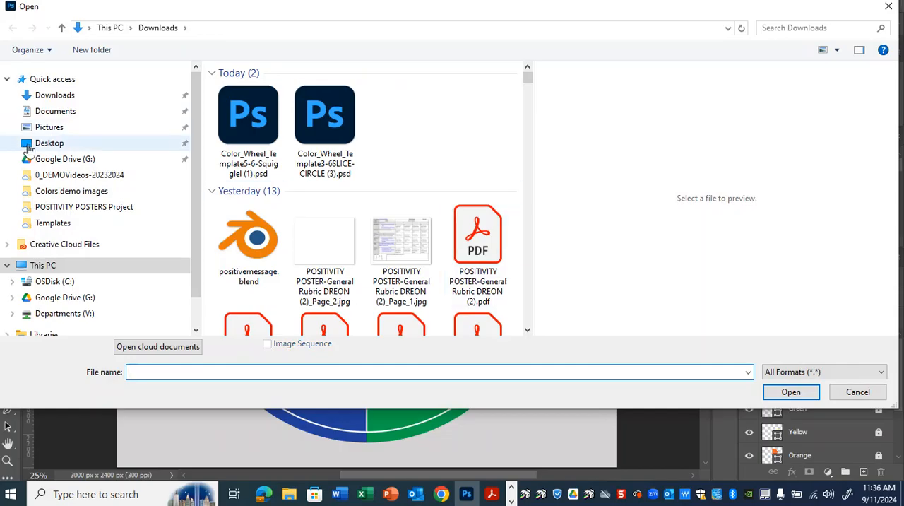
left_click(69, 194)
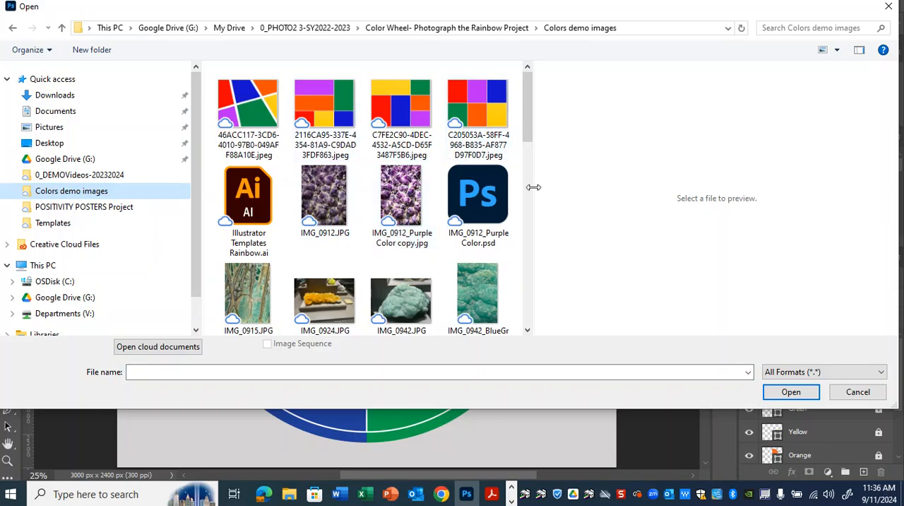
left_click(402, 235)
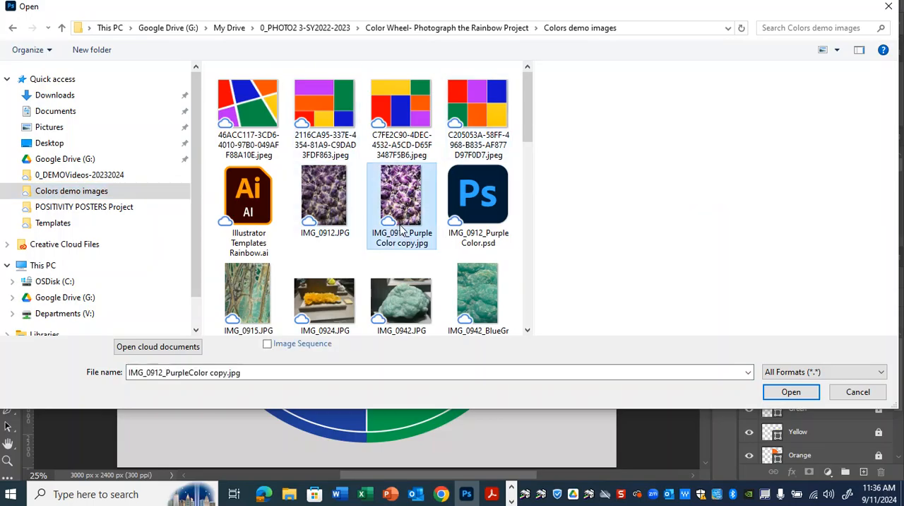
left_click(792, 393)
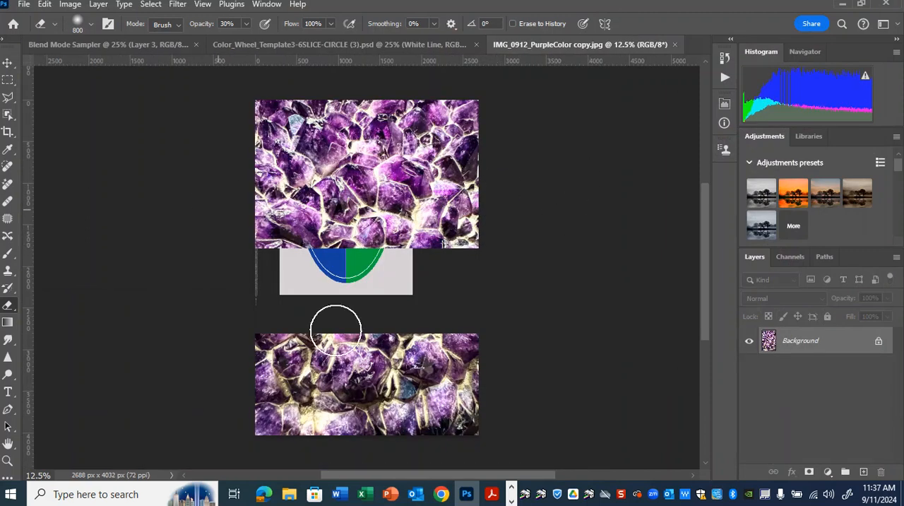
left_click(417, 41)
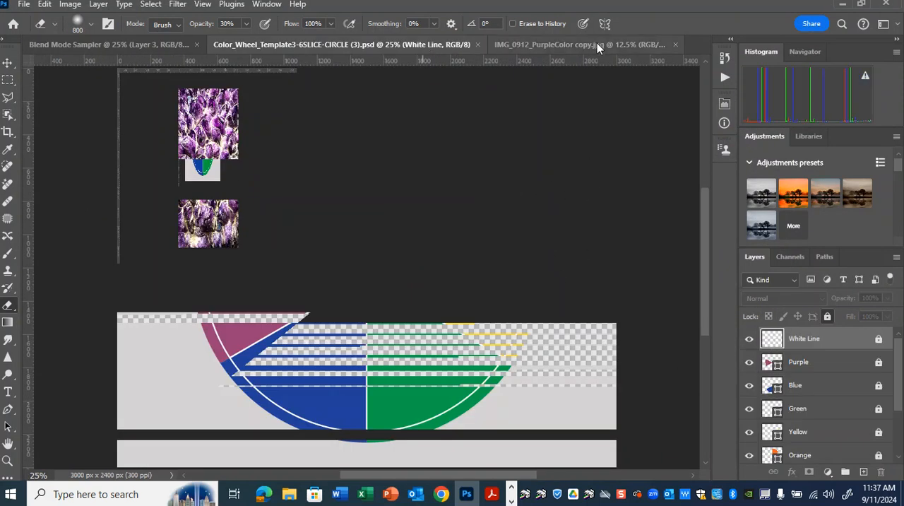
left_click(597, 42)
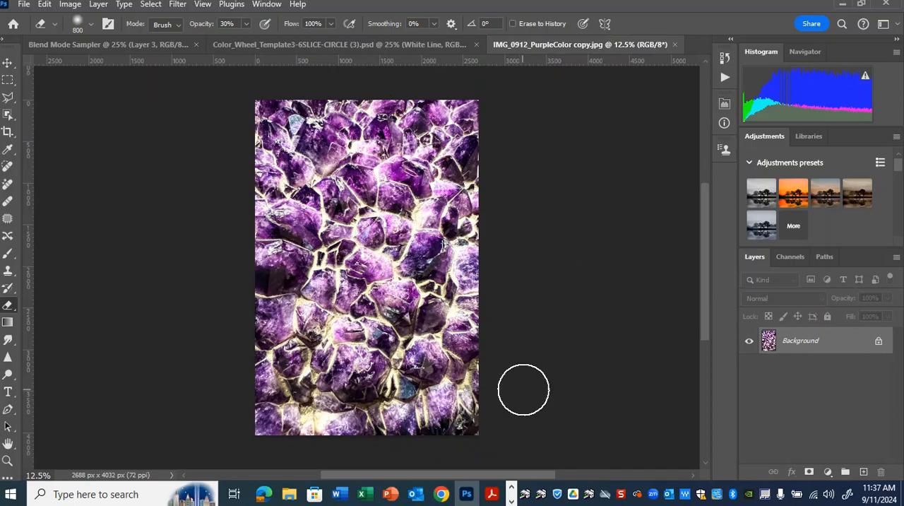
Crop the purple photo slightly at a 2:3 ratio to about 2602 x 3903 px
left_click(9, 132)
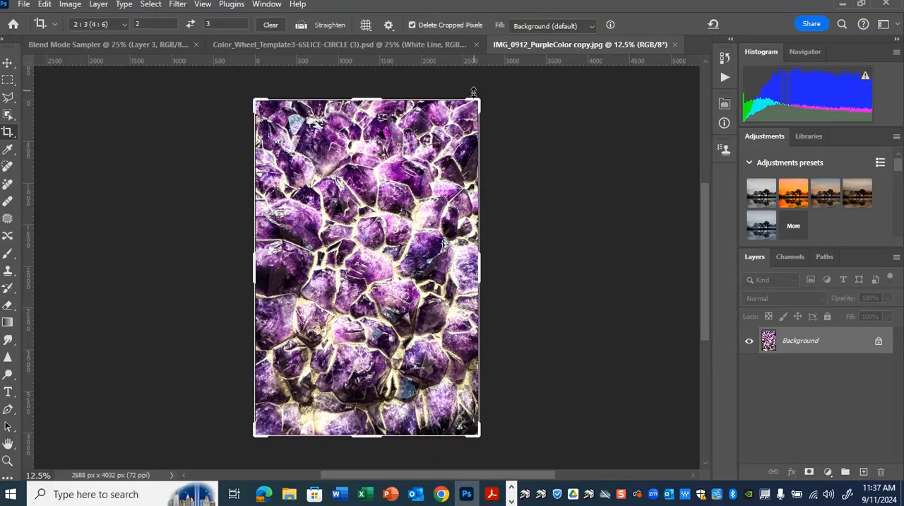
left_click_drag(481, 98, 475, 104)
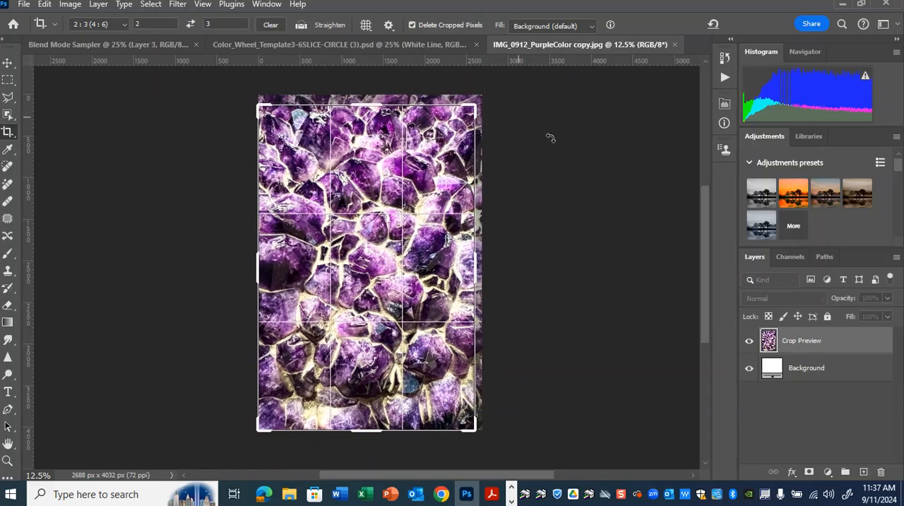
key("Return")
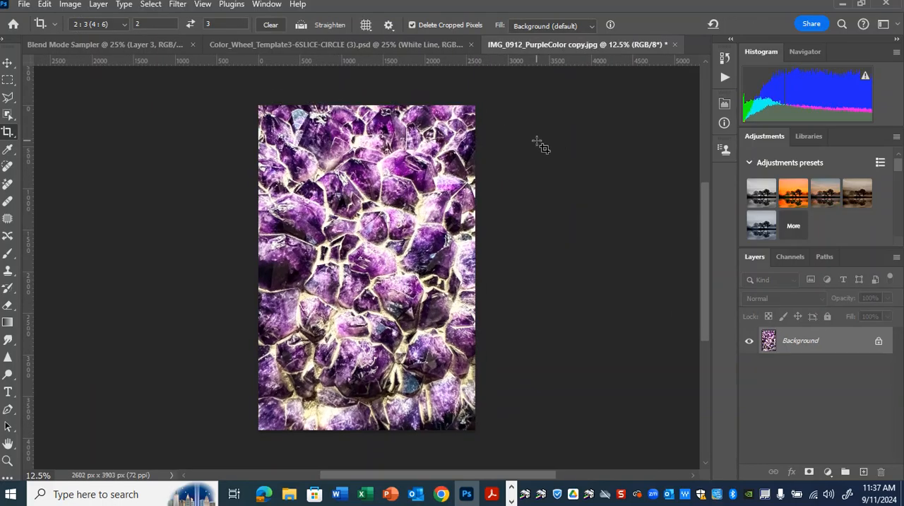
Add a Brightness/Contrast adjustment layer above the purple photo with brightness 10 and contrast 17
left_click(824, 332)
left_click(828, 473)
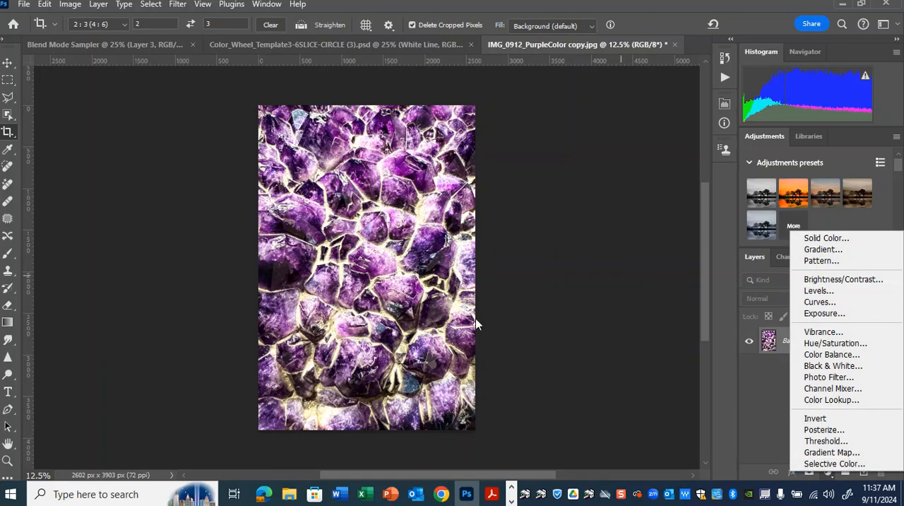
left_click(873, 281)
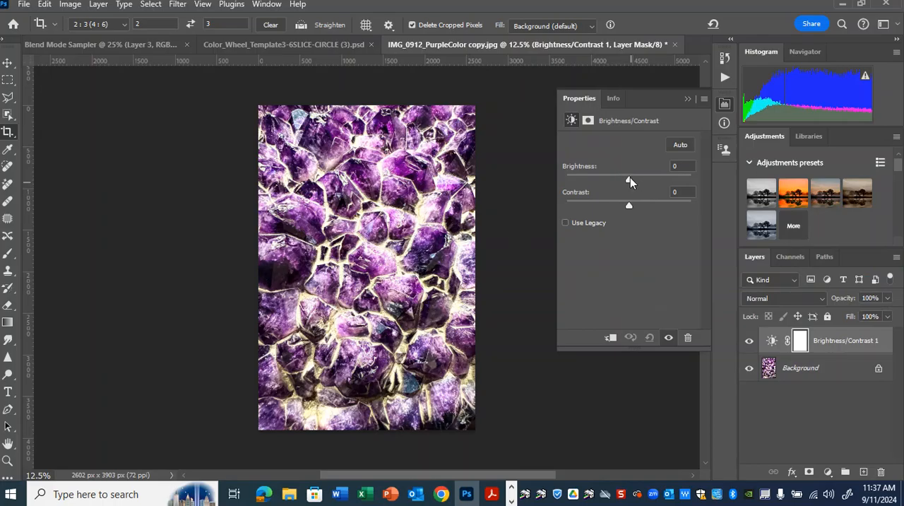
mouse_move(631, 179)
left_mouse_down()
mouse_move(640, 179)
mouse_move(632, 183)
left_mouse_up()
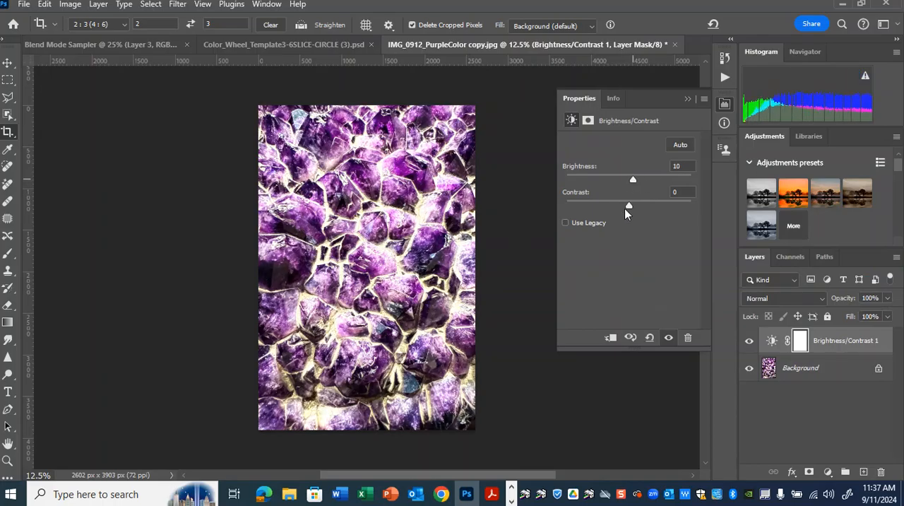
left_click(641, 206)
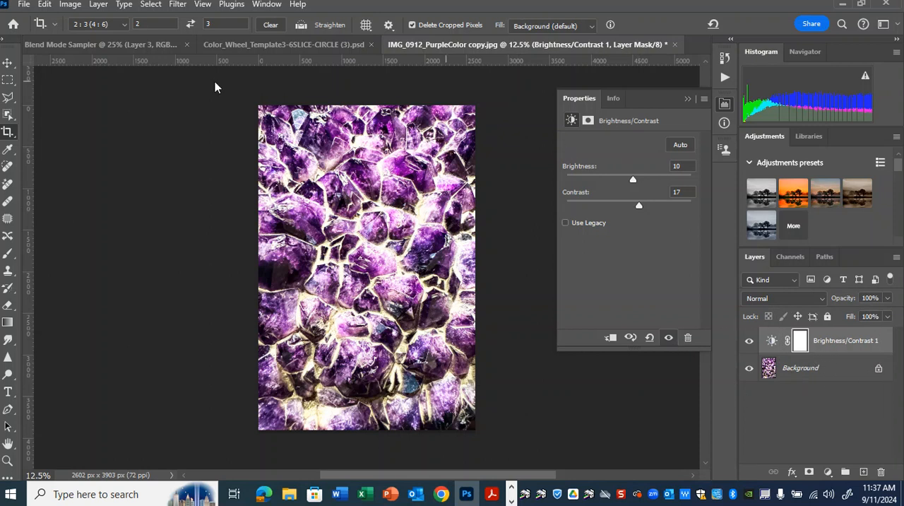
Save a JPEG copy of the edited photo as IMG_0912_PurpleColor copy 2.jpg at maximum quality 12, progressive format
left_click(24, 6)
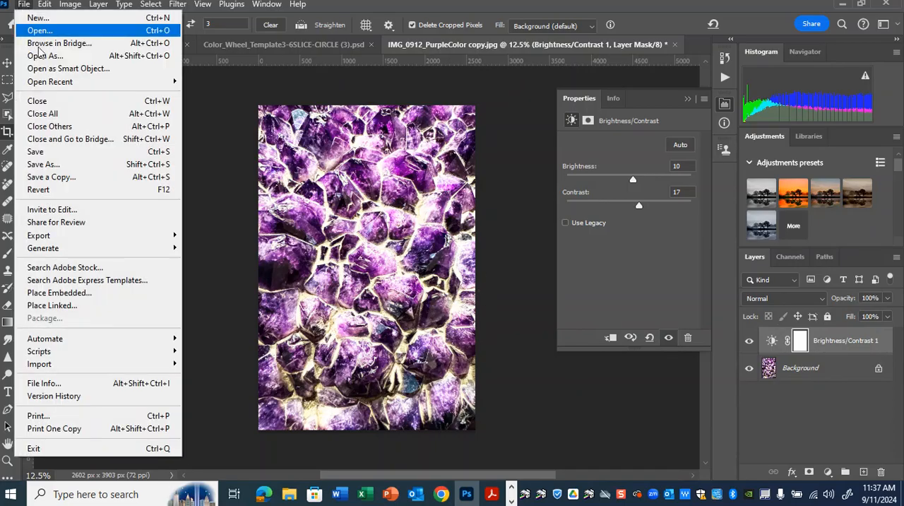
left_click(66, 179)
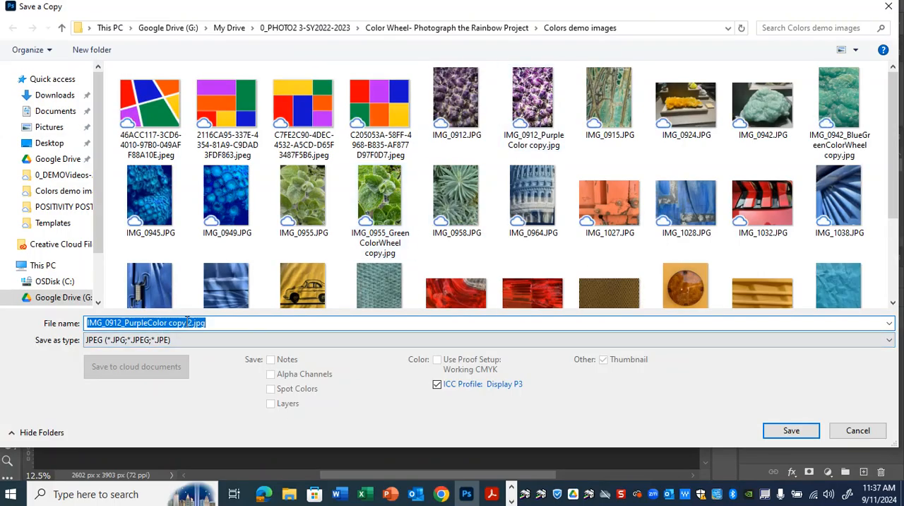
left_click(791, 430)
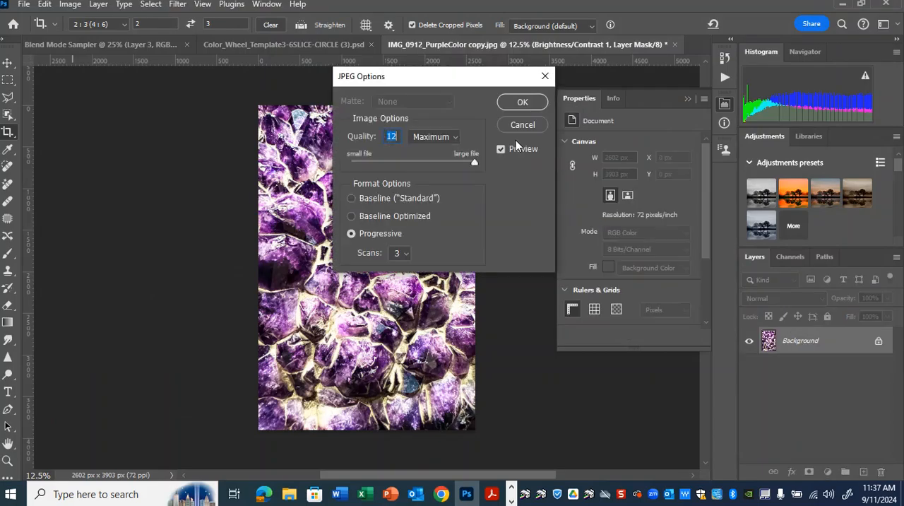
left_click(519, 104)
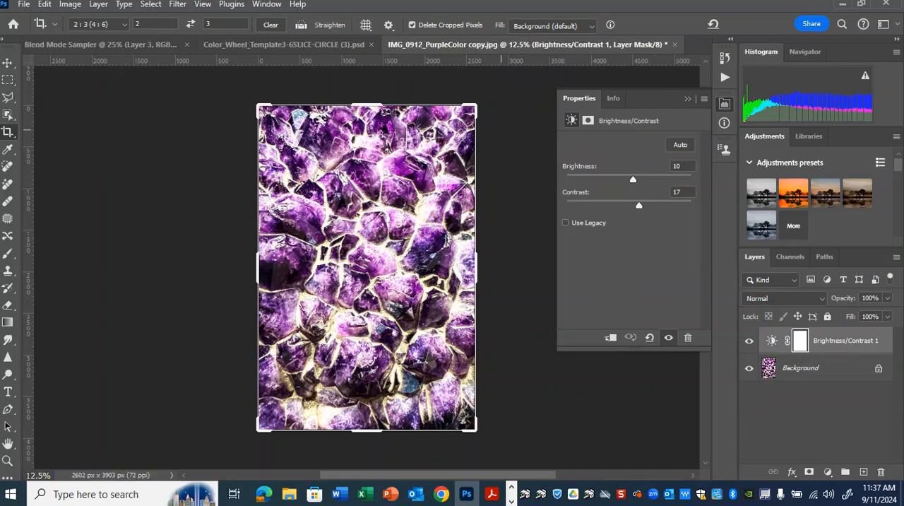
Open IMG_0912_PurpleColor copy 2.jpg from the Colors demo images folder and close IMG_0912_PurpleColor copy.jpg without saving its changes
left_click(24, 5)
left_click(38, 31)
left_click(415, 214)
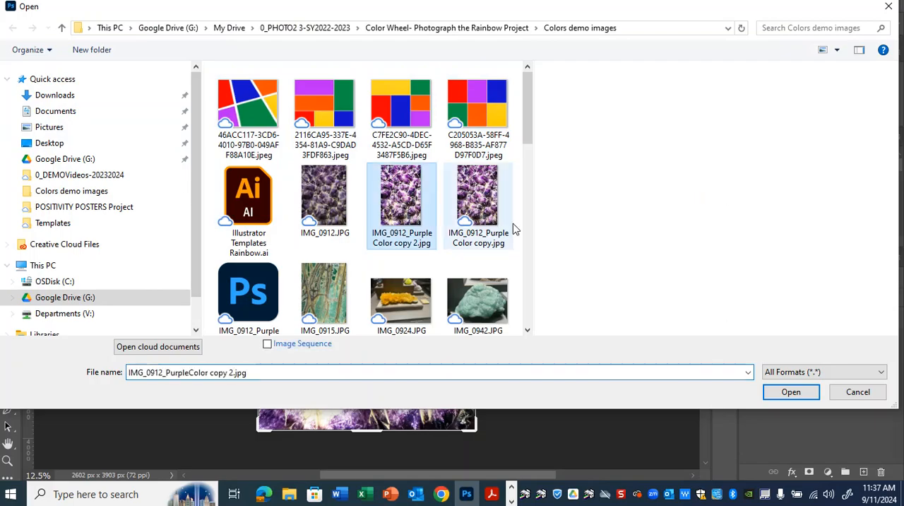
left_click(794, 392)
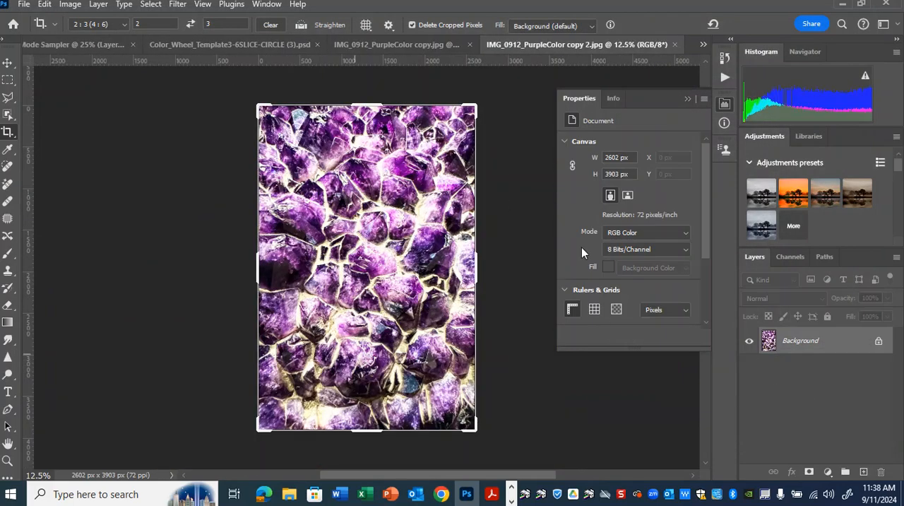
left_click(470, 43)
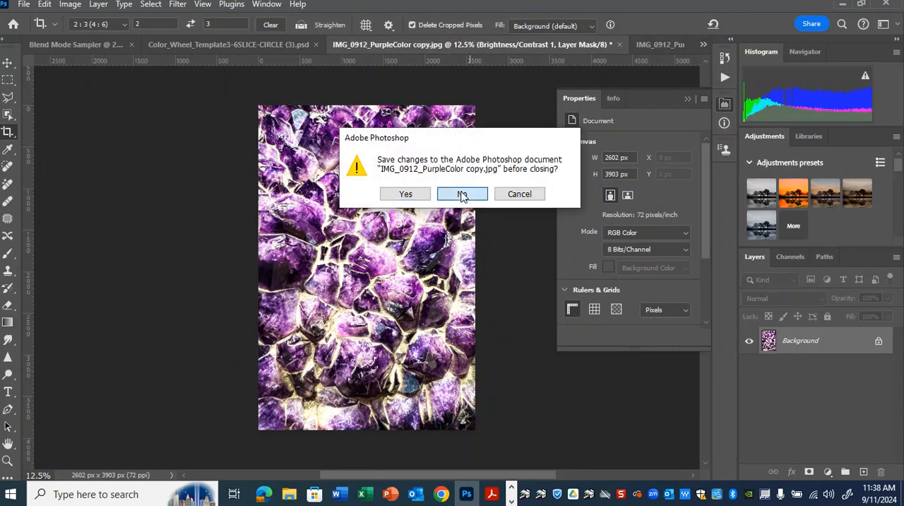
left_click(462, 194)
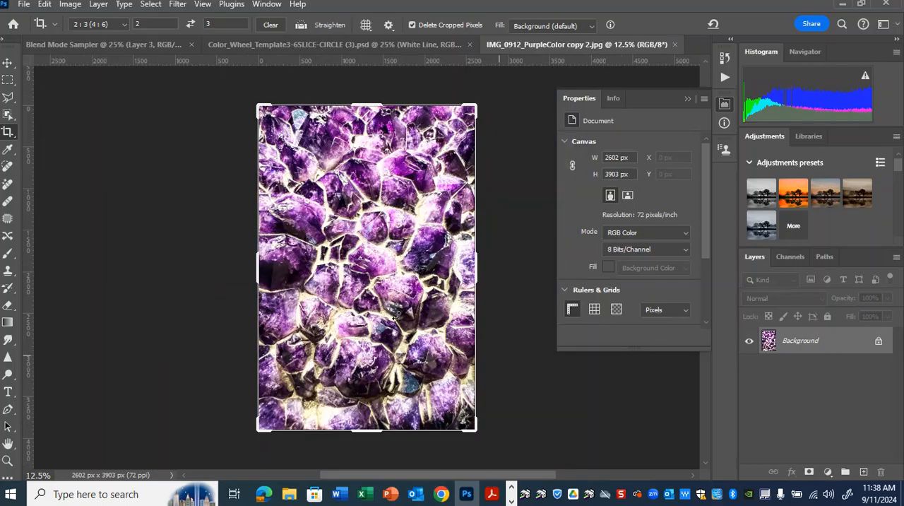
Switch to the Move tool, select the whole canvas of the purple photo and copy it
left_click(8, 63)
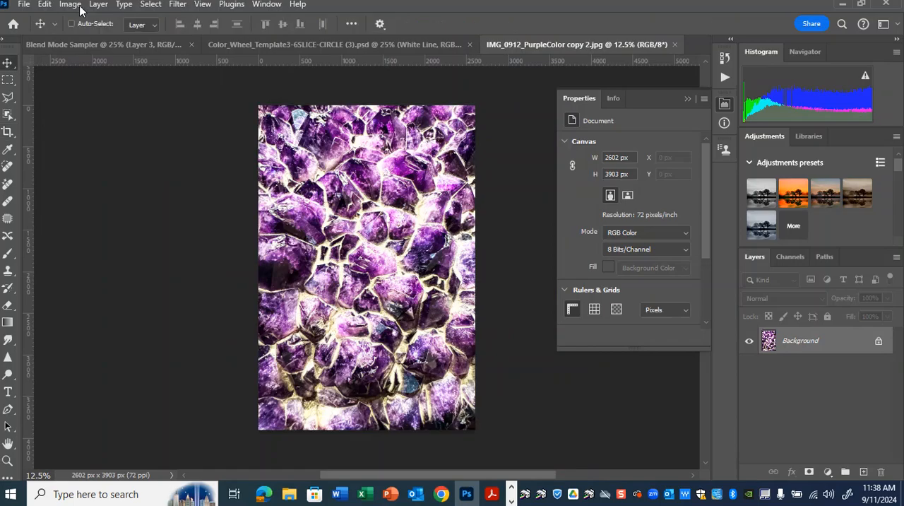
left_click(152, 6)
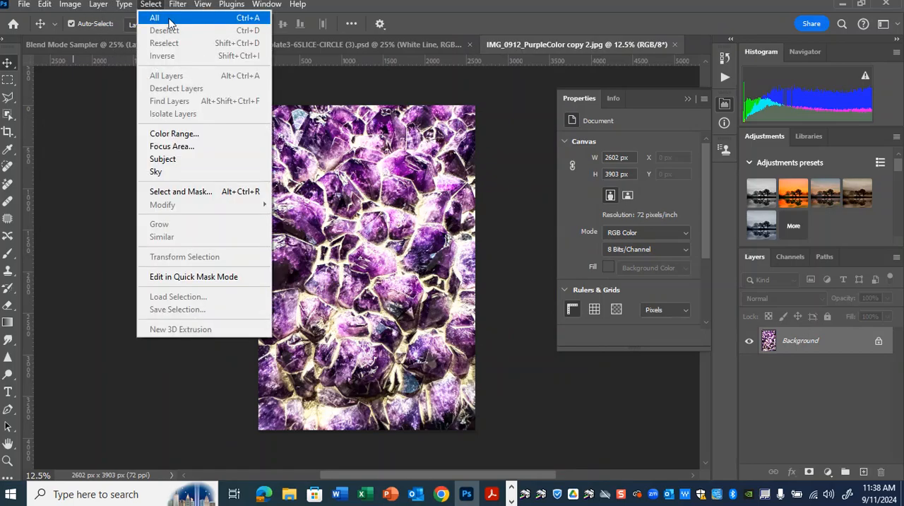
left_click(169, 23)
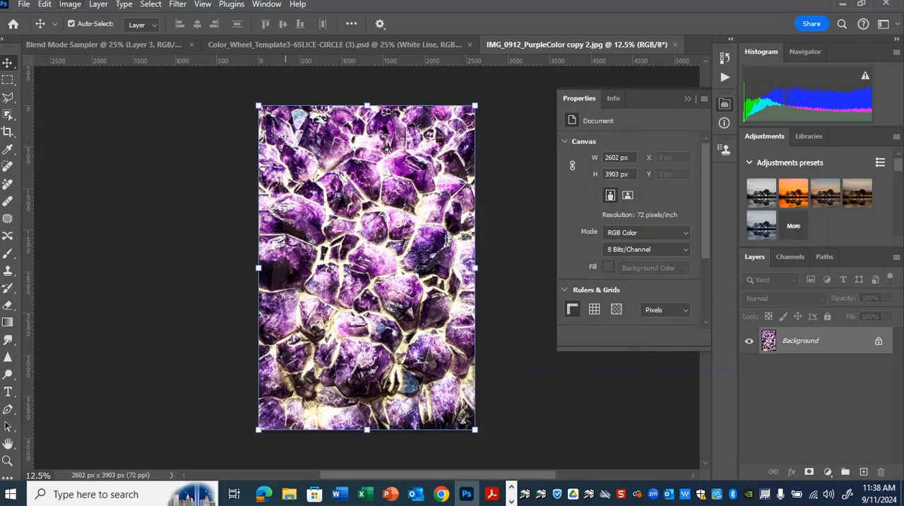
left_click(52, 5)
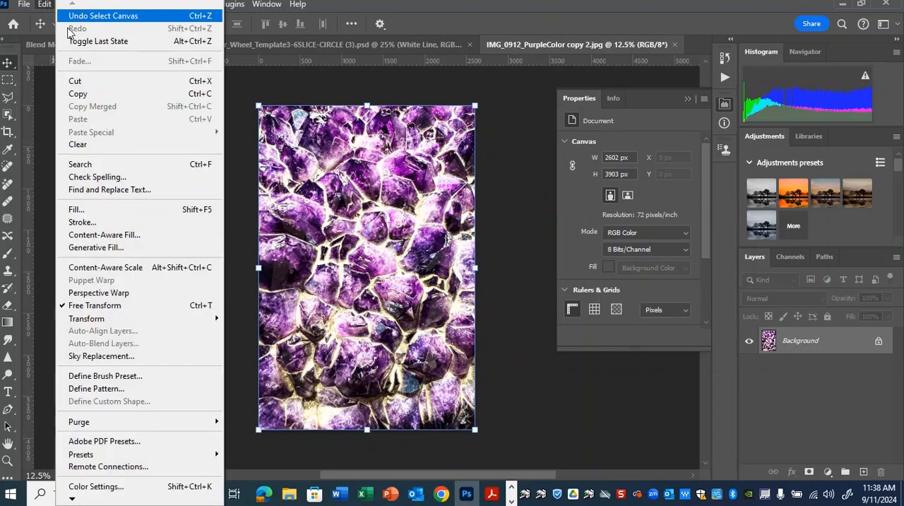
left_click(90, 94)
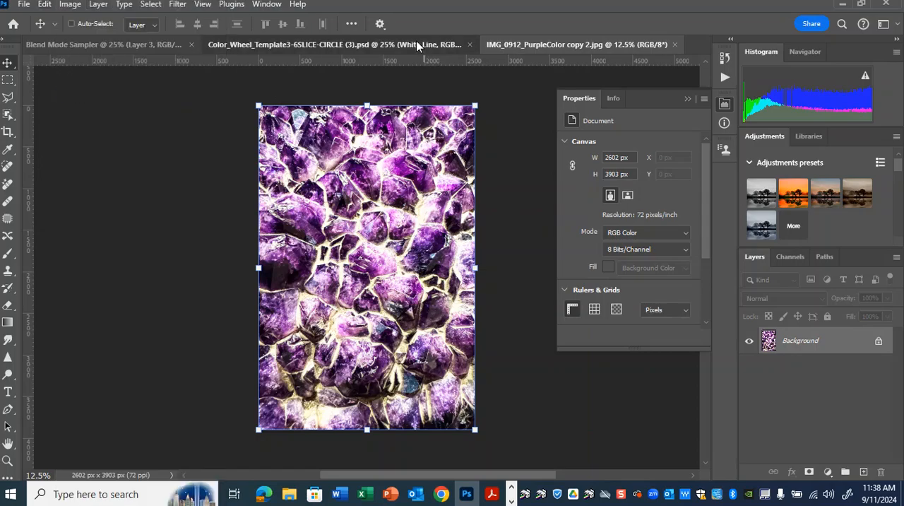
Paste the copied purple photo into Color_Wheel_Template3-6SLICE-CIRCLE (3).psd directly above the Purple layer
left_click(416, 44)
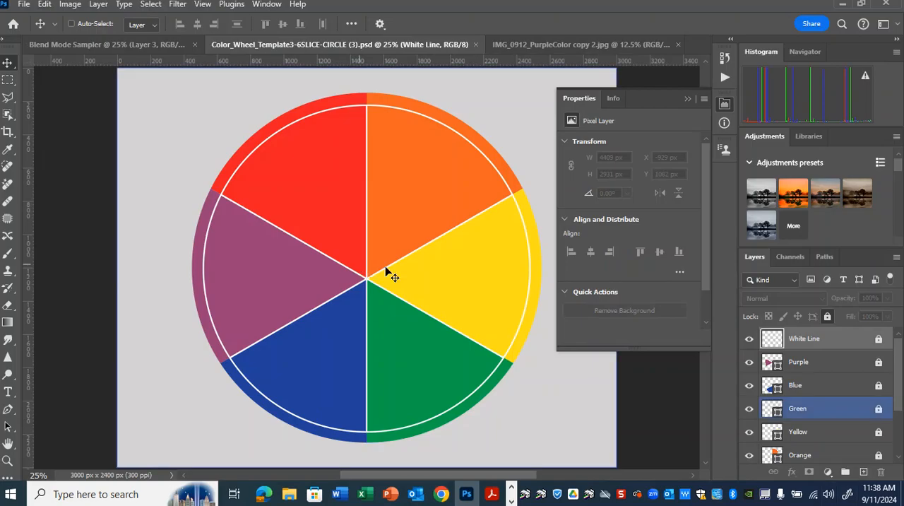
scroll(848, 373, "down", 4)
scroll(847, 402, "up", 3)
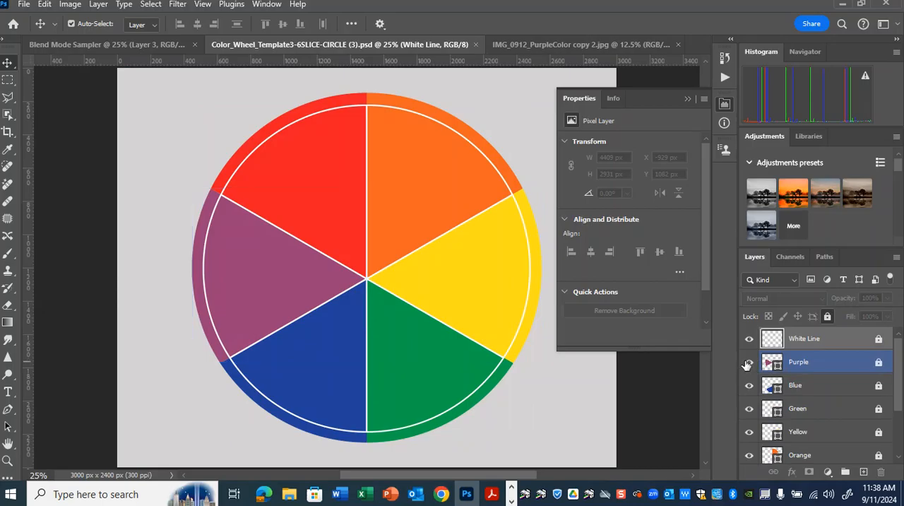
left_click(749, 361)
left_click(748, 362)
left_click(840, 364)
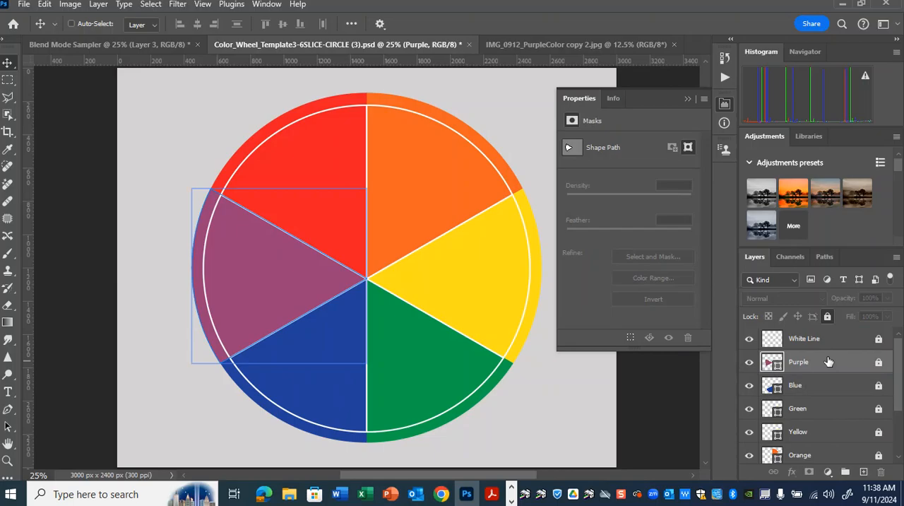
key("ctrl+v")
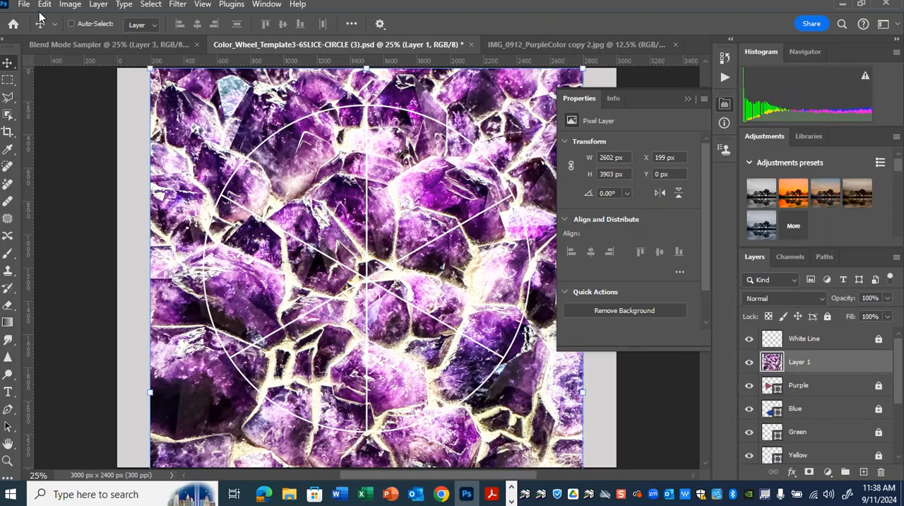
left_click(43, 4)
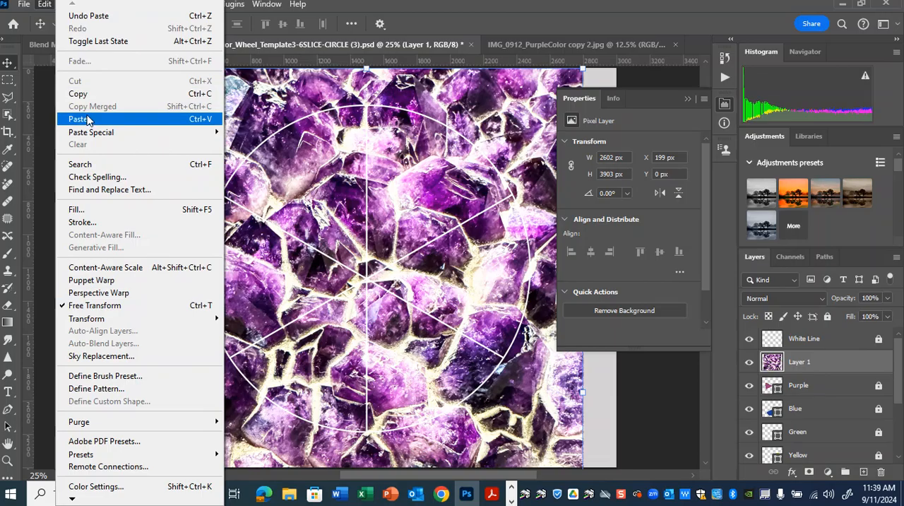
left_click(438, 9)
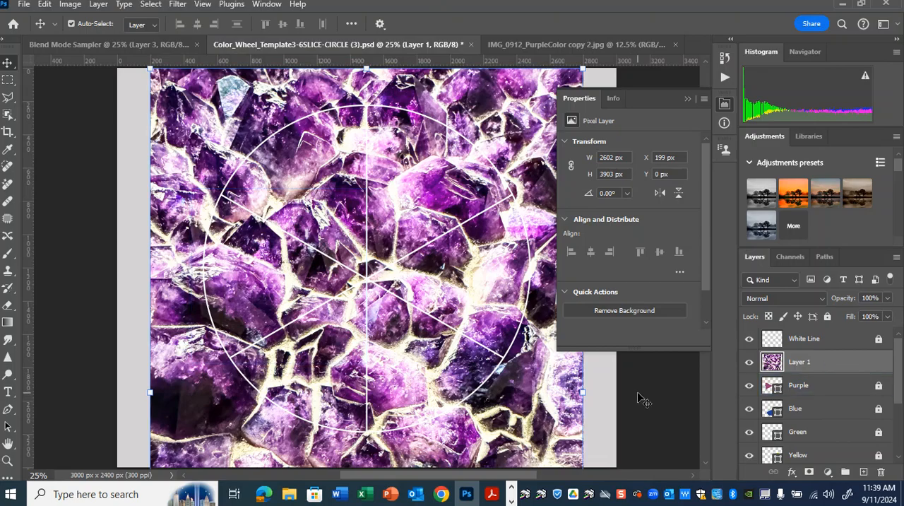
Scale the pasted purple photo proportionally to about 1042 x 1563 px and position it to cover the wheel's purple slice
key("ctrl+minus")
key("ctrl+minus")
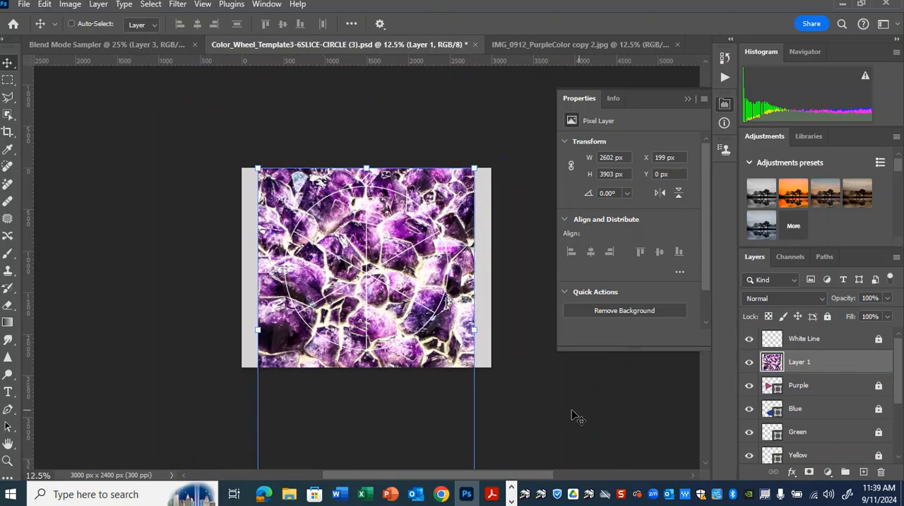
left_click(475, 169)
left_click_drag(458, 178, 399, 237)
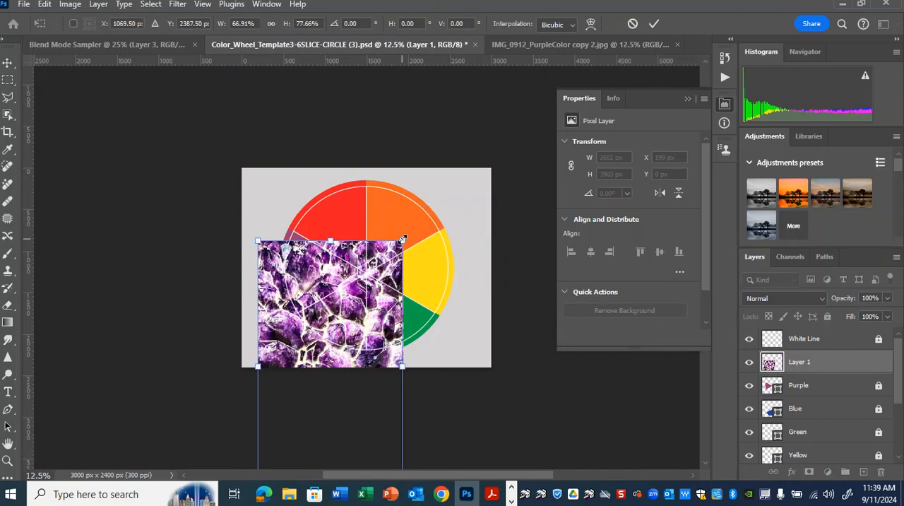
key("ctrl+z")
left_click_drag(477, 164, 358, 215)
mouse_move(319, 273)
left_mouse_down()
mouse_move(343, 272)
mouse_move(335, 268)
left_mouse_up()
left_click_drag(369, 216, 366, 218)
mouse_move(342, 291)
left_mouse_down()
mouse_move(351, 290)
mouse_move(343, 284)
left_mouse_up()
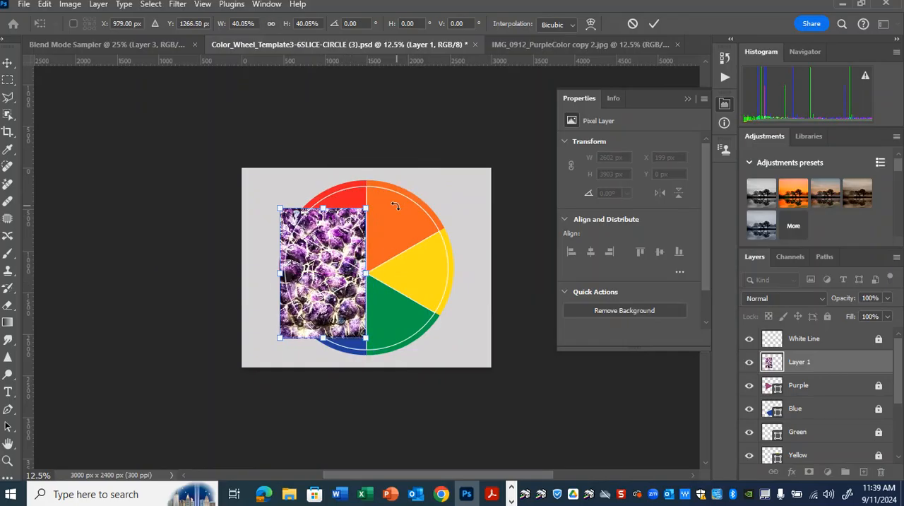
key("Return")
Create a clipping mask so the purple photo is clipped to the Purple layer
key("ctrl+plus")
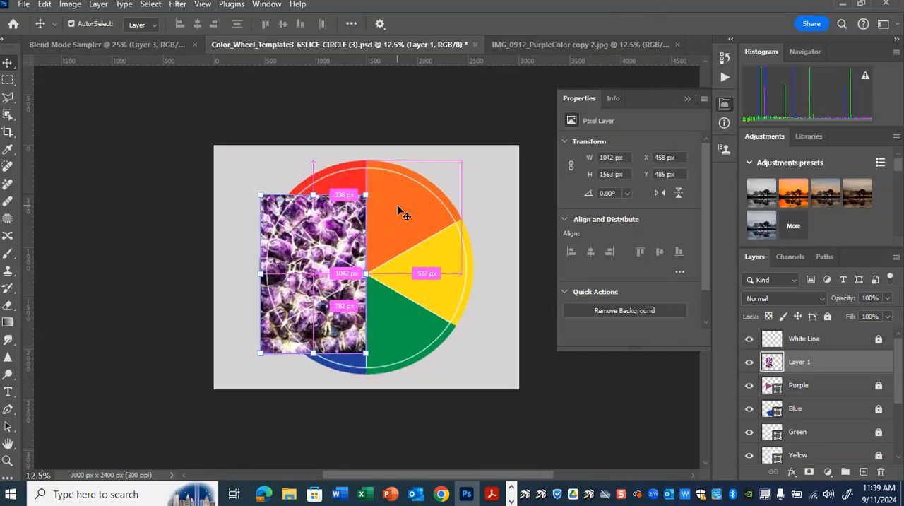
key("ctrl+plus")
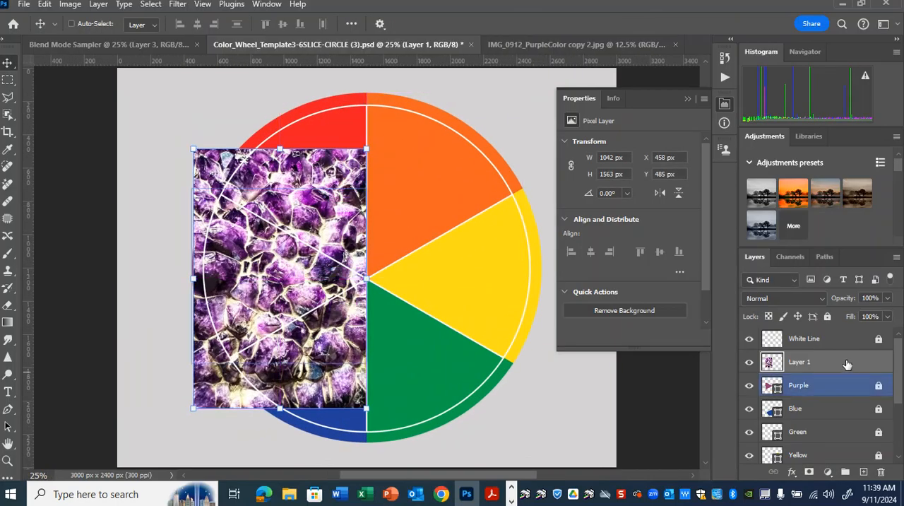
right_click(847, 364)
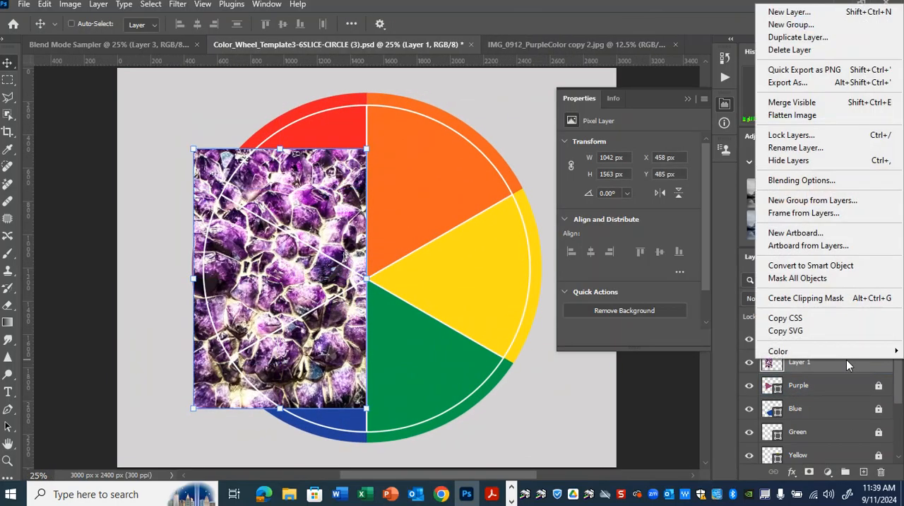
left_click(835, 297)
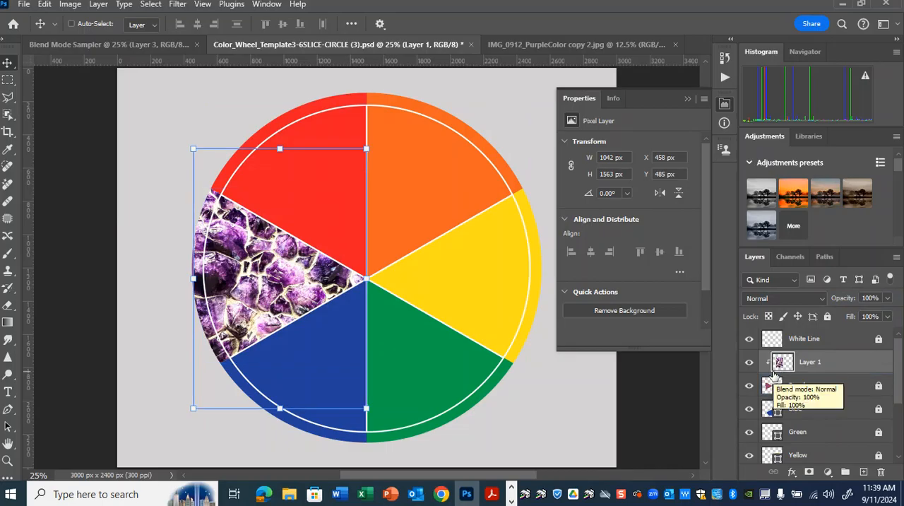
Release the purple photo's clipping mask and clip it to the Purple layer again
key("ctrl+alt+g")
right_click(837, 360)
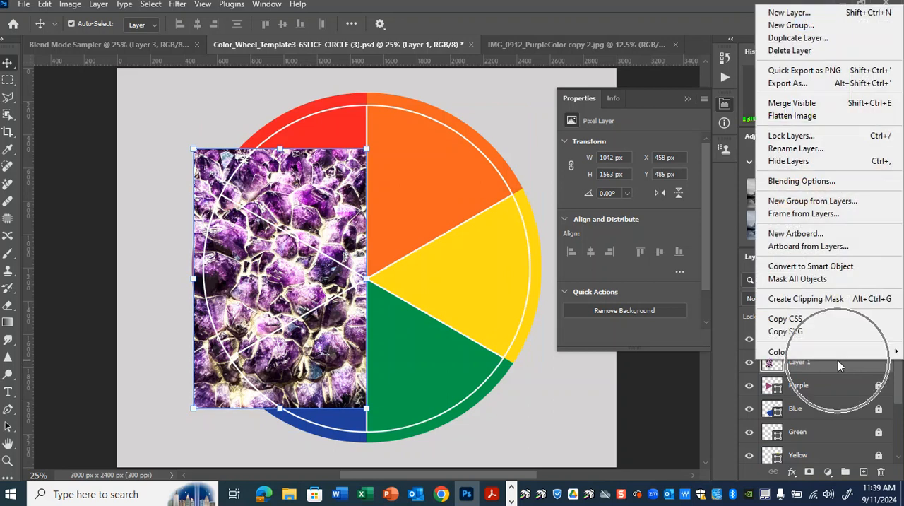
left_click(850, 301)
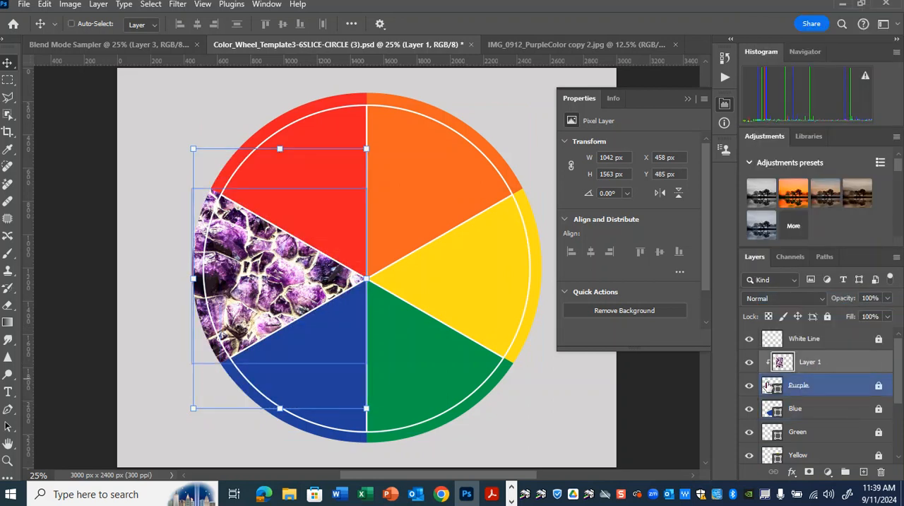
Rotate, enlarge and reposition the clipped purple photo to about 1891 x 1377 px so it fills the purple slice
key("ctrl+t")
mouse_move(267, 279)
left_mouse_down()
mouse_move(292, 258)
mouse_move(265, 276)
left_mouse_up()
left_click_drag(385, 142, 427, 390)
left_click_drag(327, 345, 348, 332)
mouse_move(439, 215)
left_mouse_down()
mouse_move(484, 197)
mouse_move(453, 209)
left_mouse_up()
key("Return")
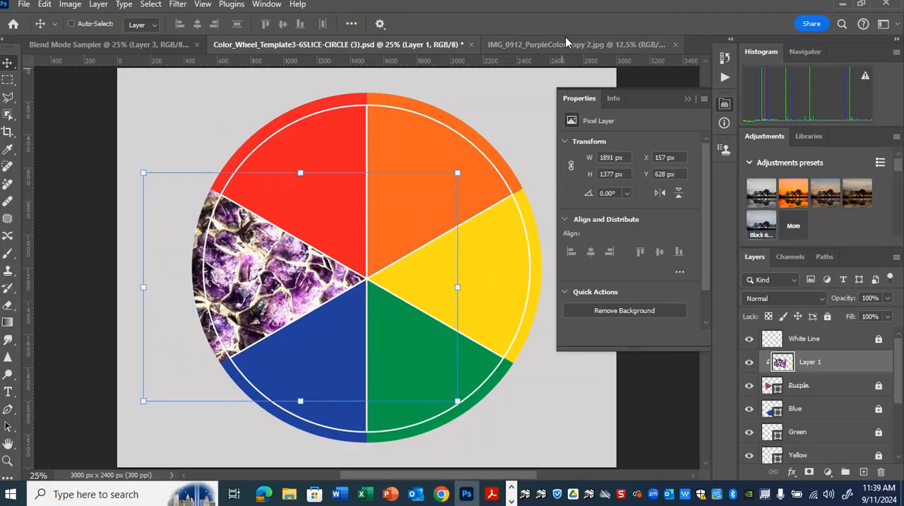
Close IMG_0912_PurpleColor copy 2.jpg and open the blue photo IMG_1028.JPG from the Colors demo images folder
left_click(567, 44)
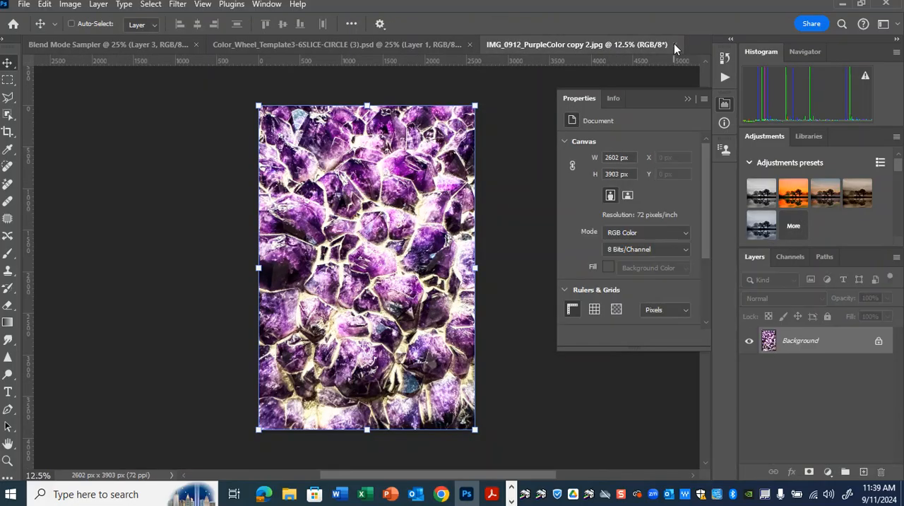
left_click(674, 45)
left_click(24, 4)
left_click(41, 31)
scroll(315, 236, "down", 5)
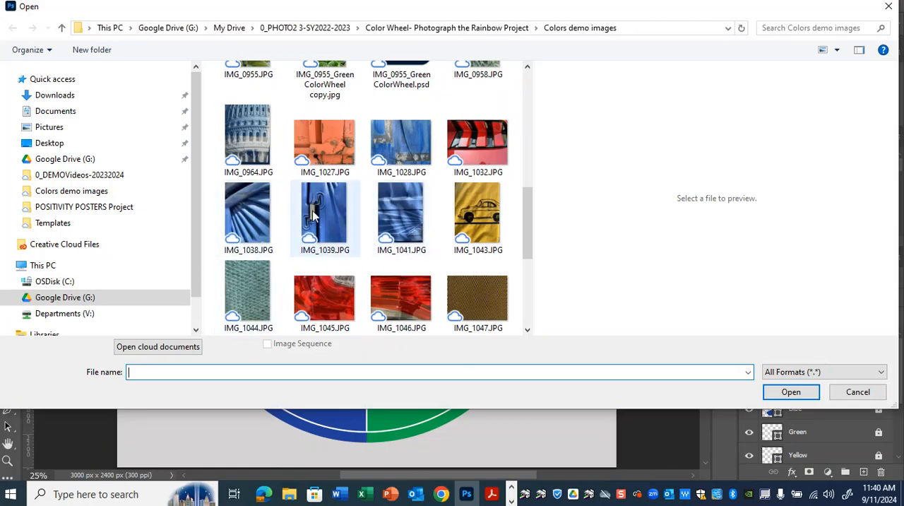
left_click(255, 220)
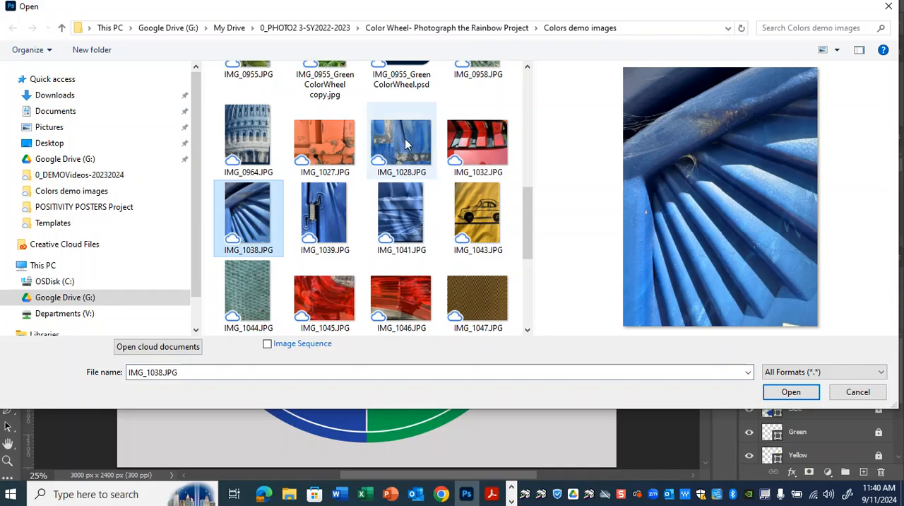
left_click(407, 144)
left_click(791, 392)
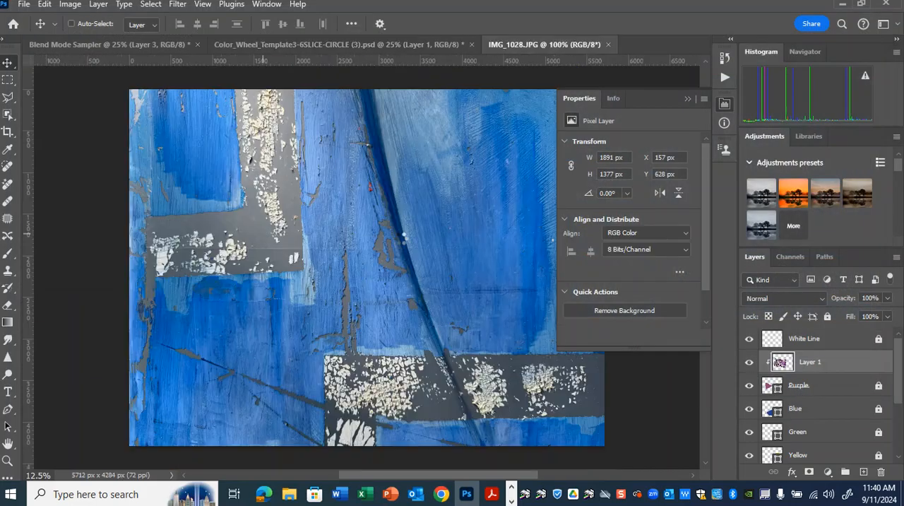
Copy the entire blue photo and paste it into the color wheel template directly above the clipped purple photo layer
key("ctrl")
key("ctrl")
key("ctrl")
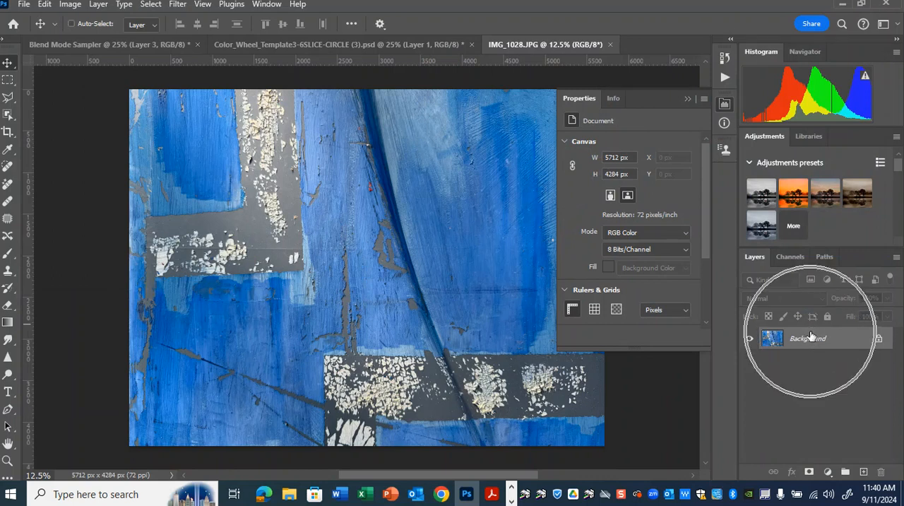
left_click(687, 97)
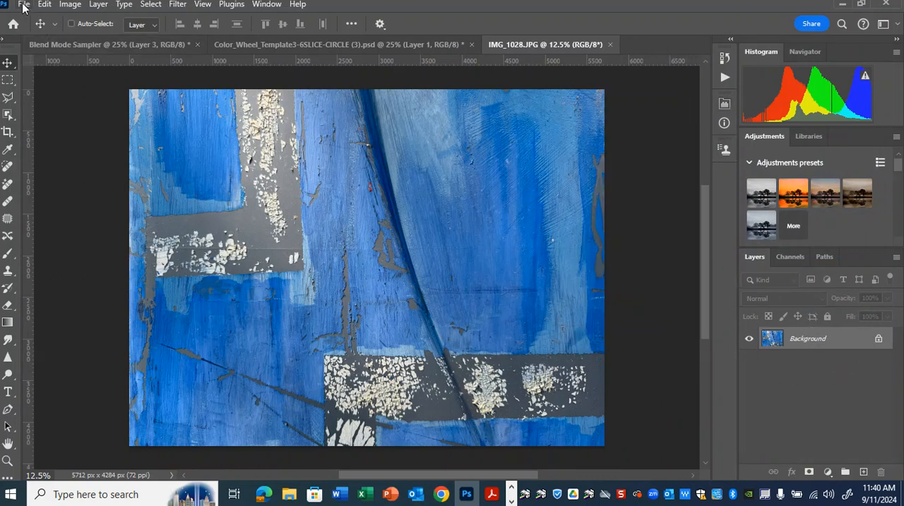
left_click(152, 6)
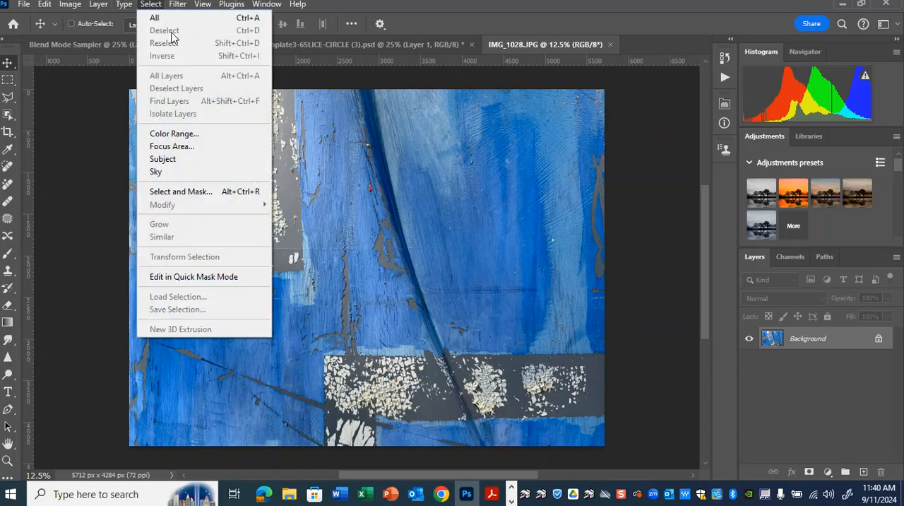
left_click(145, 17)
left_click(44, 5)
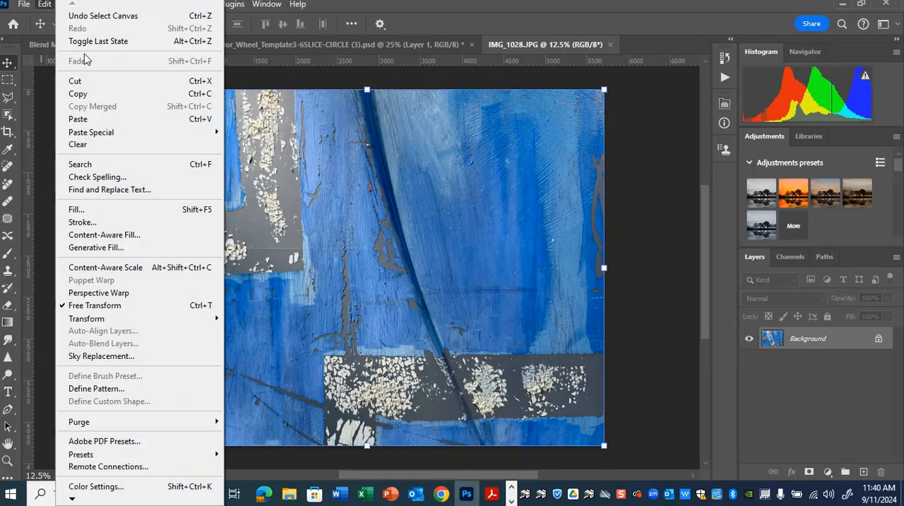
left_click(89, 92)
left_click(367, 44)
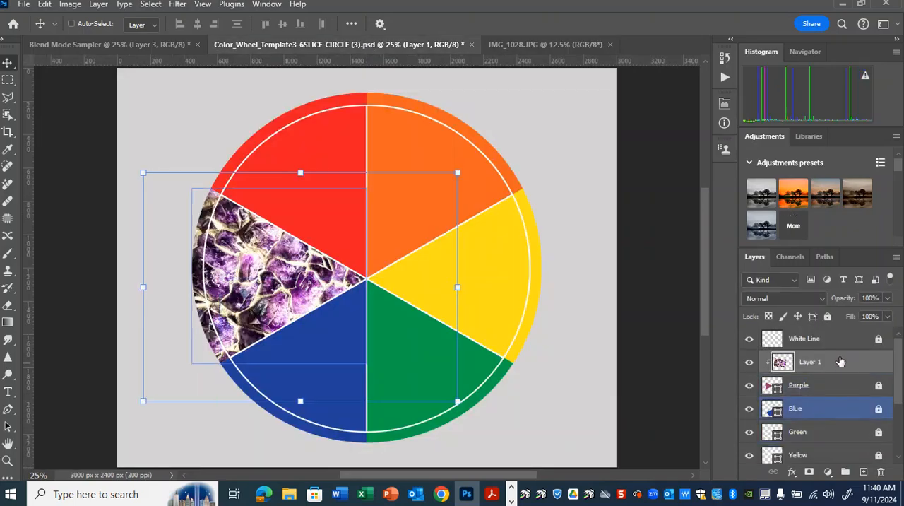
key("ctrl+v")
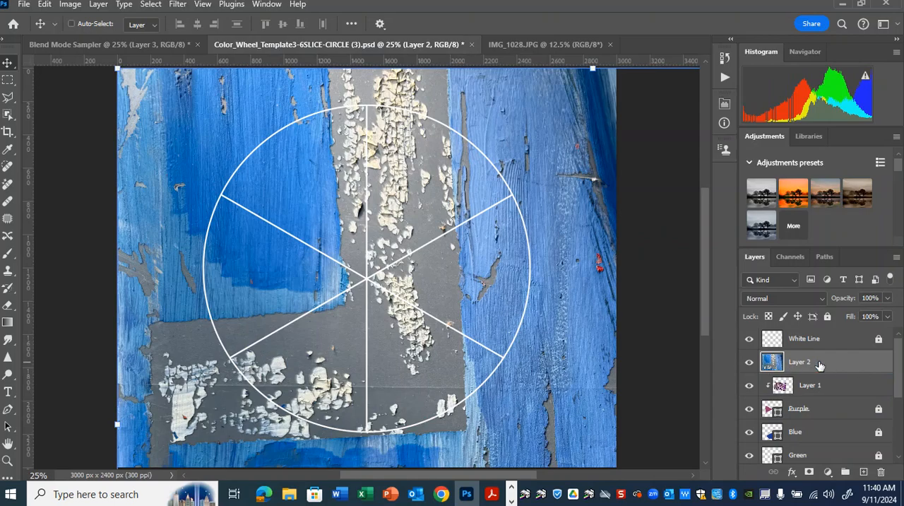
Try clipping the blue photo while it sits above the clipped purple photo, and undo that clipping mask
right_click(821, 364)
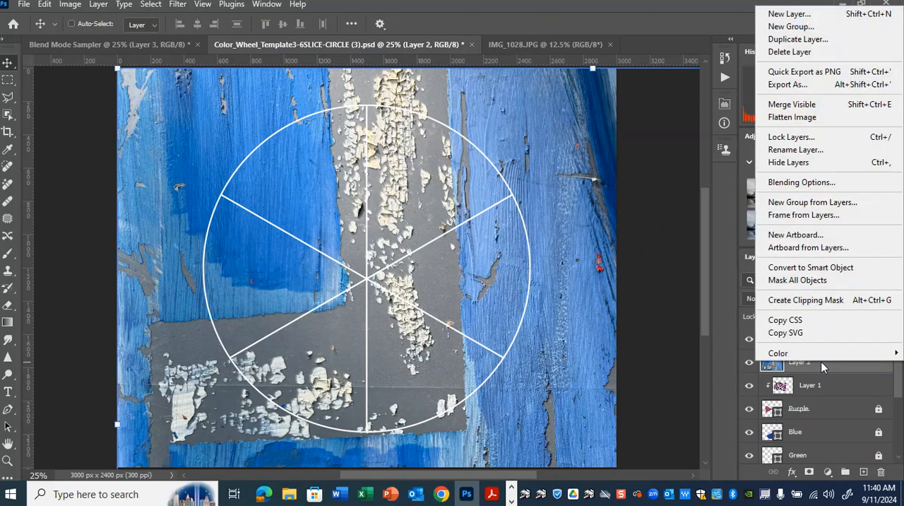
left_click(821, 300)
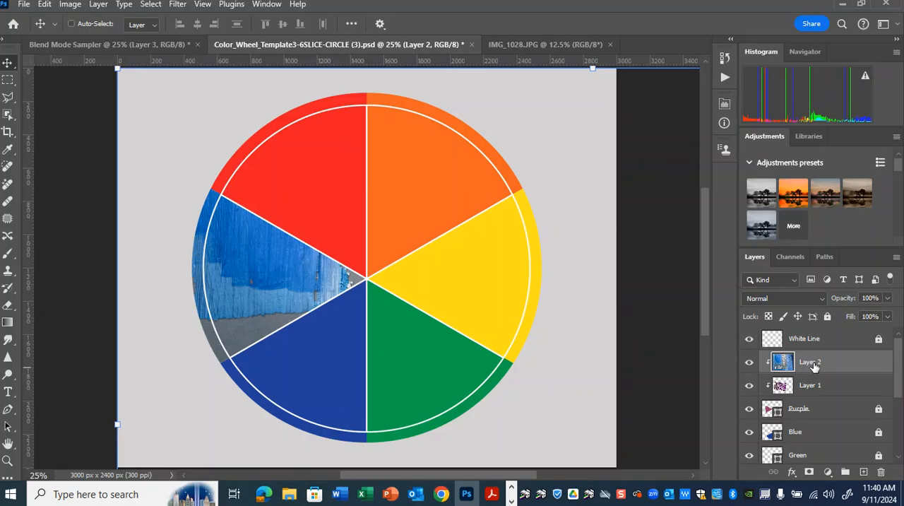
left_click(46, 5)
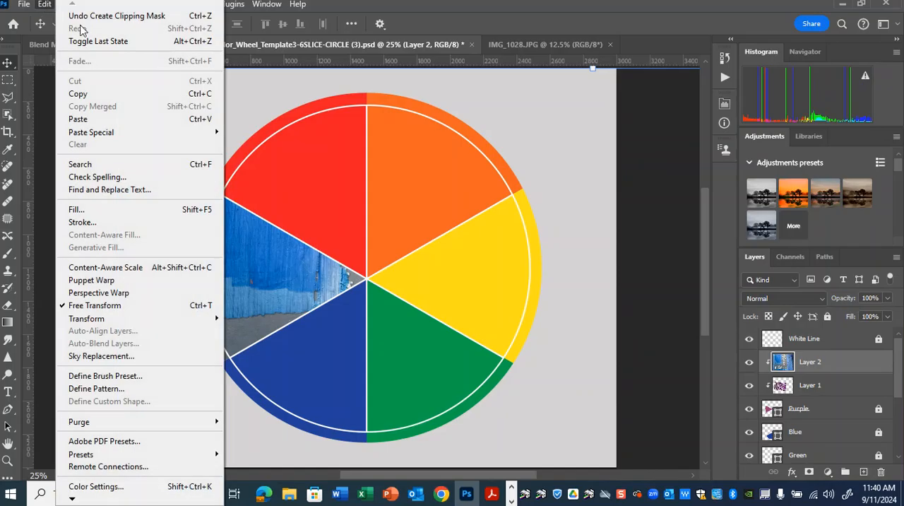
left_click(99, 16)
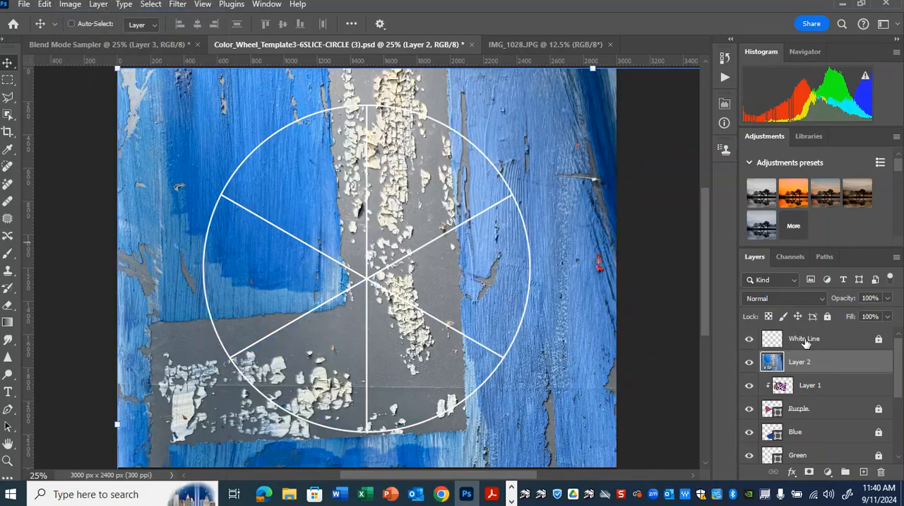
Move the blue photo layer directly above the Blue layer, scale it to about 30% and rotate it about -53° over the blue slice
left_click_drag(811, 363, 812, 420)
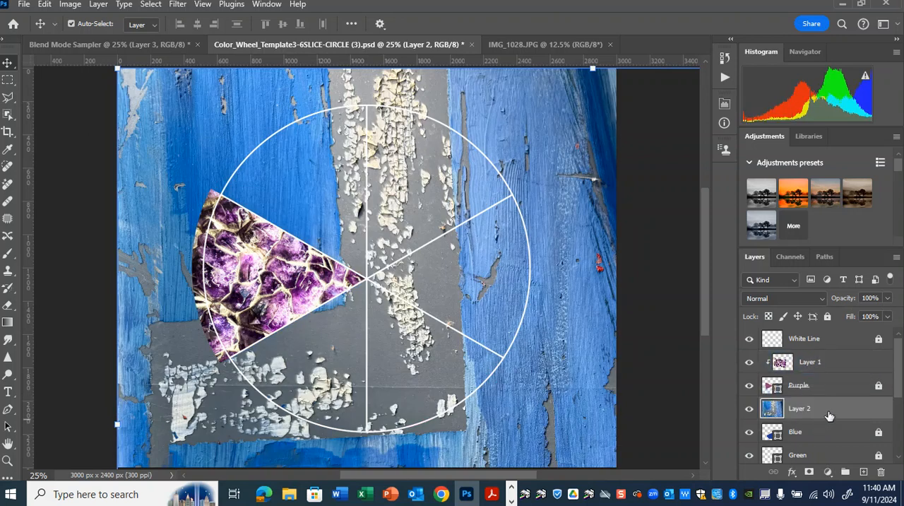
key("ctrl+t")
key("ctrl+minus")
key("ctrl+minus")
key("ctrl+minus")
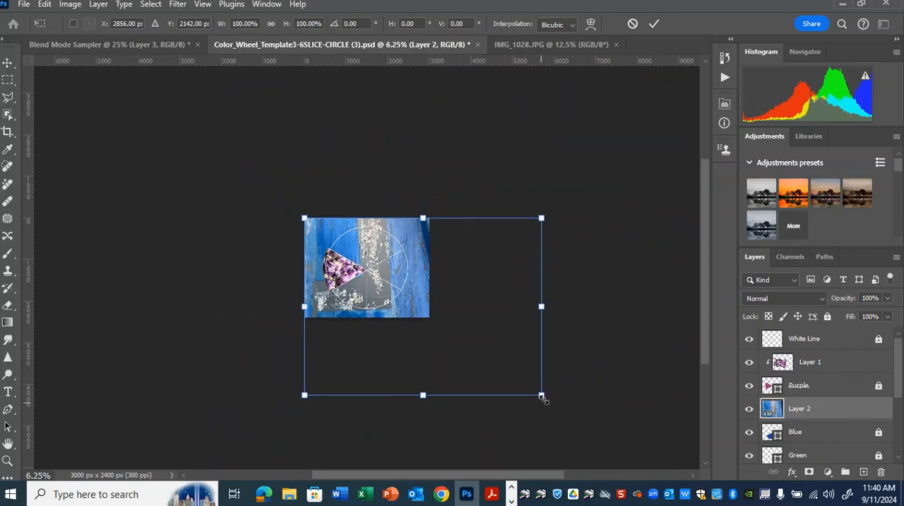
left_click_drag(542, 396, 384, 322)
left_click_drag(404, 255, 363, 218)
left_click_drag(348, 314, 362, 304)
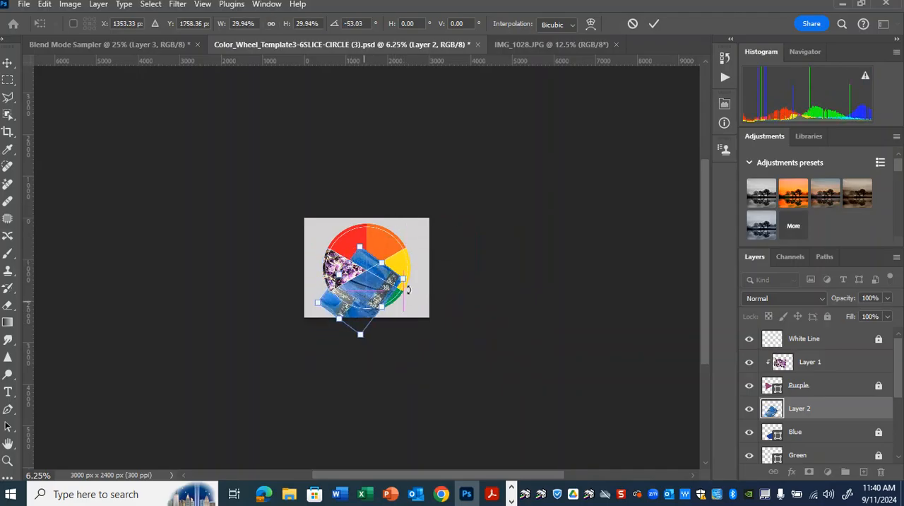
left_click(832, 405)
key("ctrl+0")
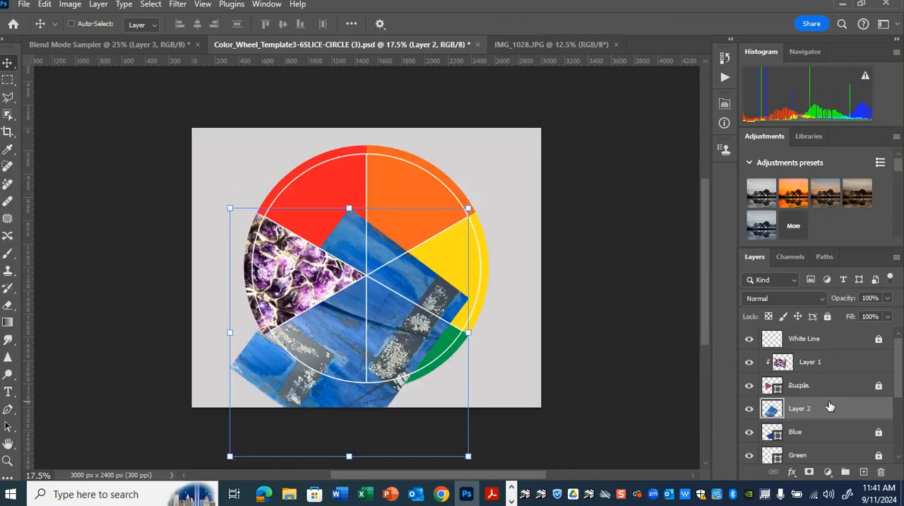
Clip the blue photo to the Blue layer, scale it to about 70%, rotate it about 17° and reposition it to fill the slice
right_click(812, 409)
left_click(814, 350)
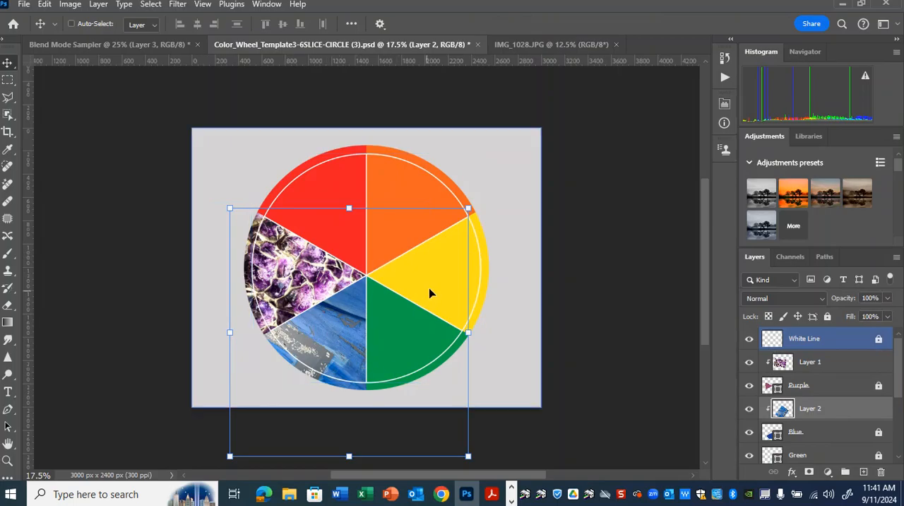
key("ctrl+t")
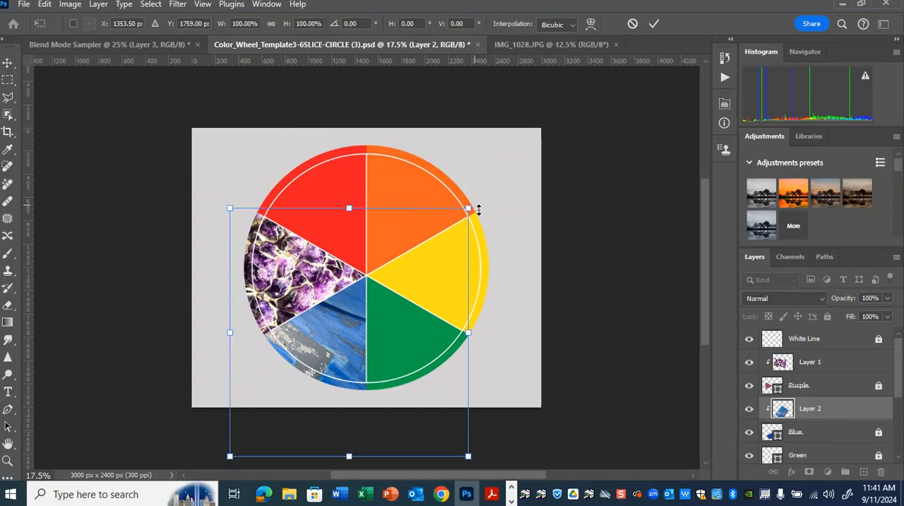
left_click_drag(466, 208, 478, 261)
left_click_drag(350, 309, 332, 326)
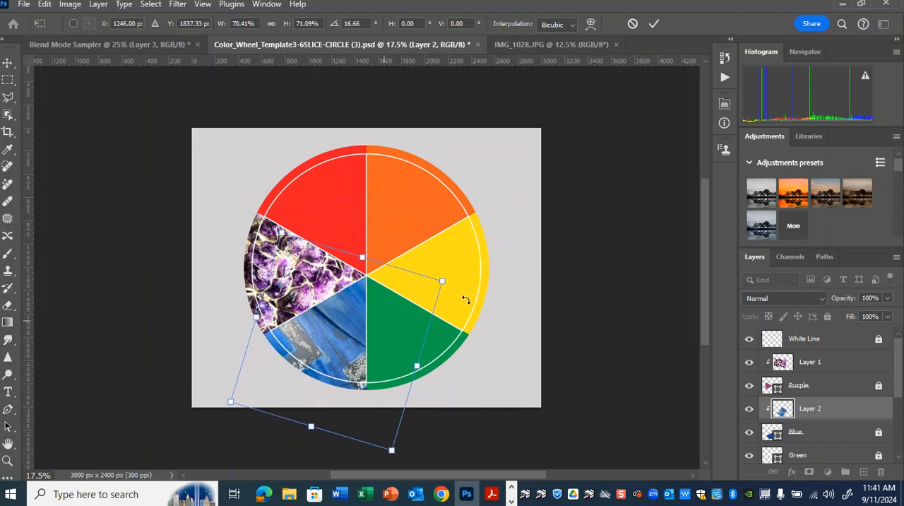
key("Return")
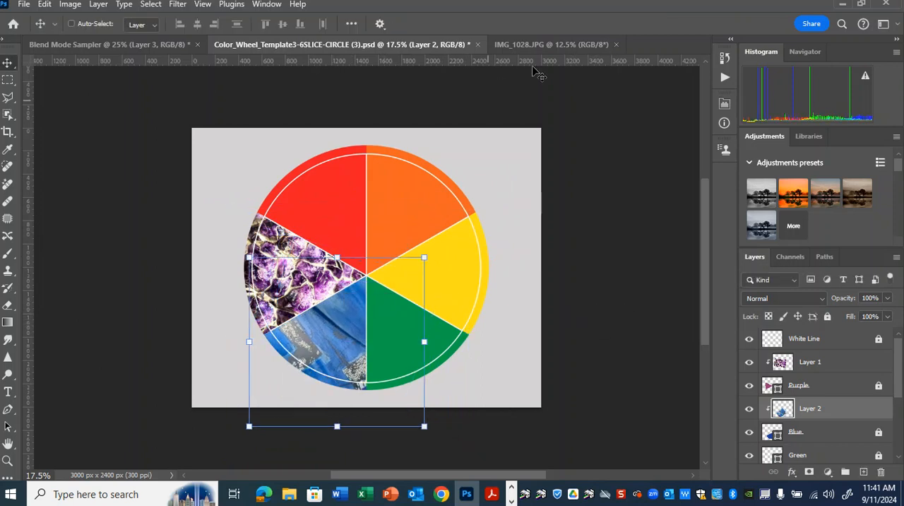
Close IMG_1028.JPG and open the orange photo IMG_1027.JPG from the Colors demo images folder
left_click(562, 44)
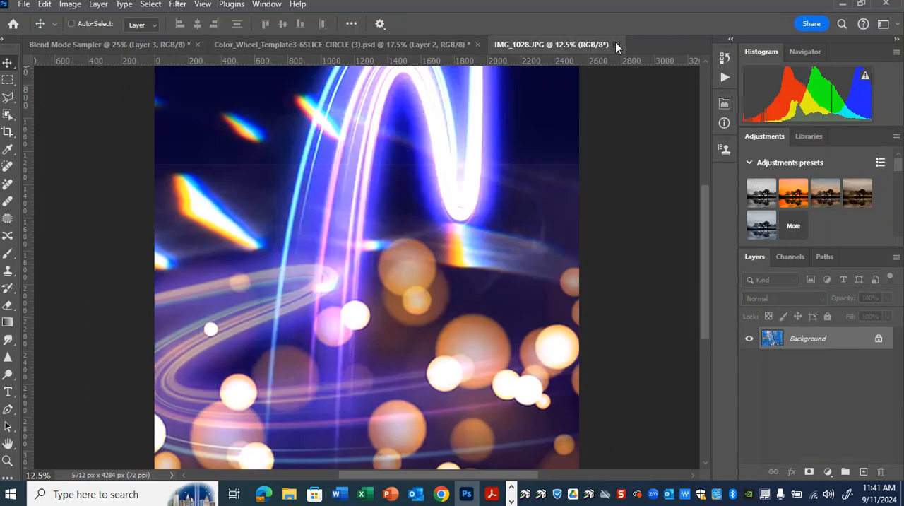
left_click(615, 44)
left_click(23, 4)
left_click(43, 32)
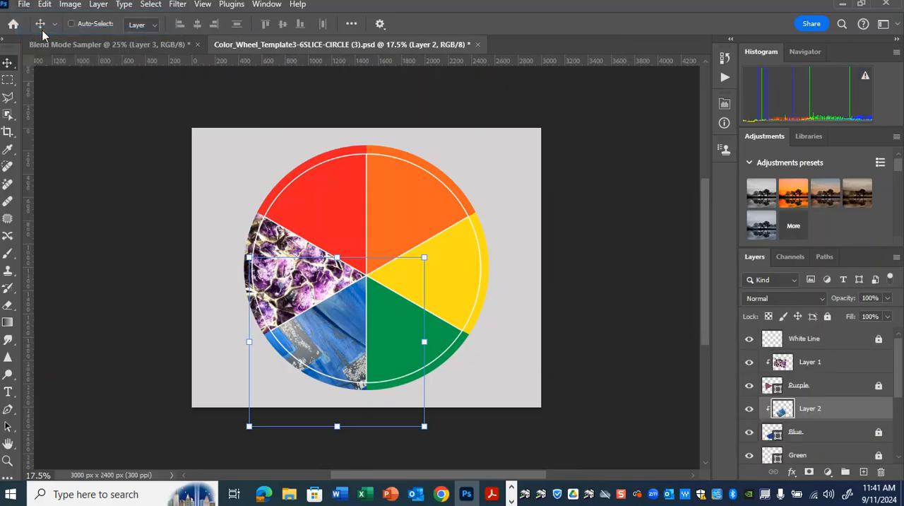
scroll(463, 261, "down", 5)
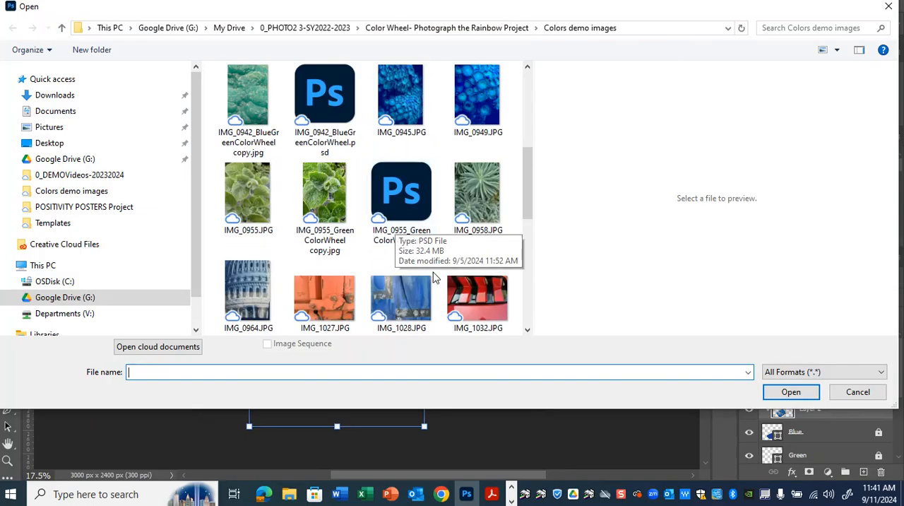
left_click(327, 297)
left_click(812, 393)
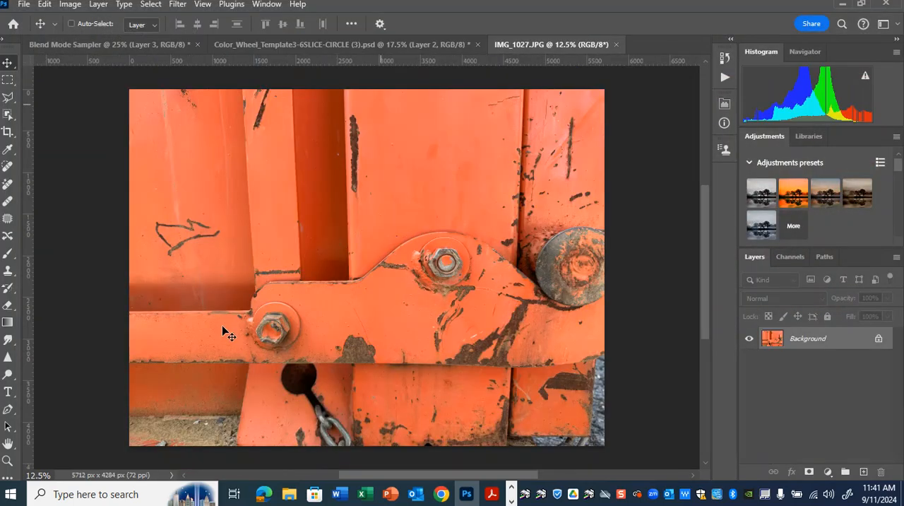
Copy the entire orange photo and paste it into the color wheel template directly above the Orange layer
left_click(150, 5)
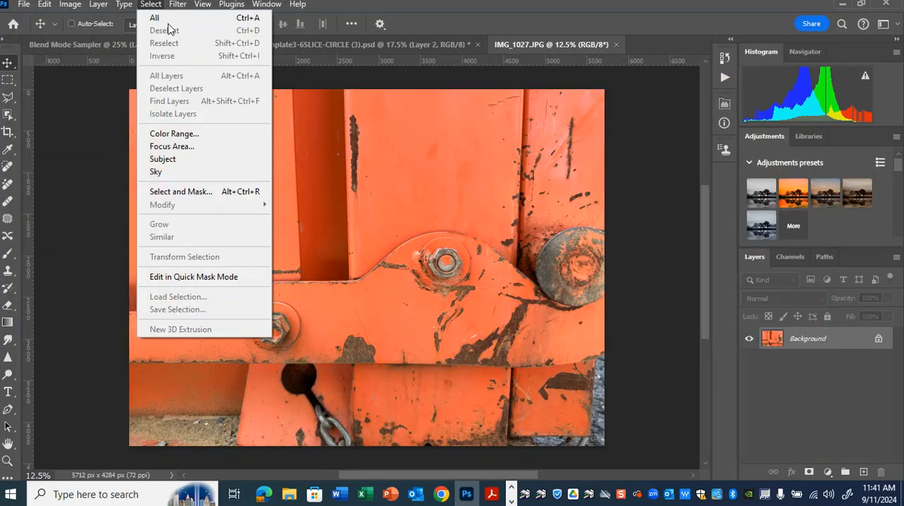
left_click(173, 17)
left_click(44, 4)
left_click(78, 83)
key("ctrl+z")
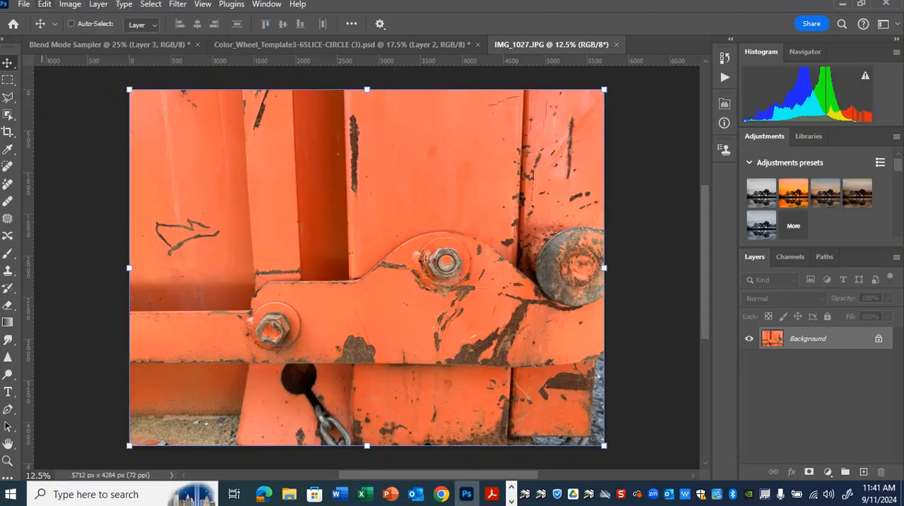
left_click(44, 4)
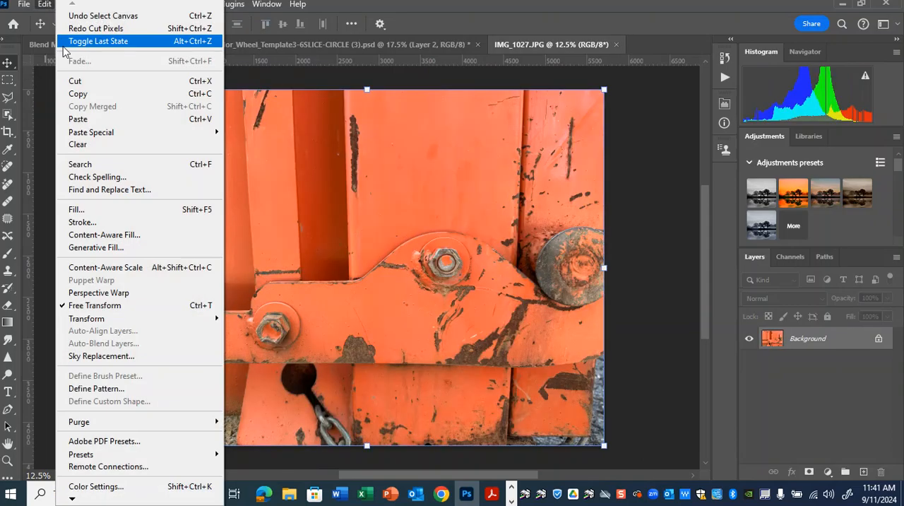
left_click(78, 95)
left_click(455, 45)
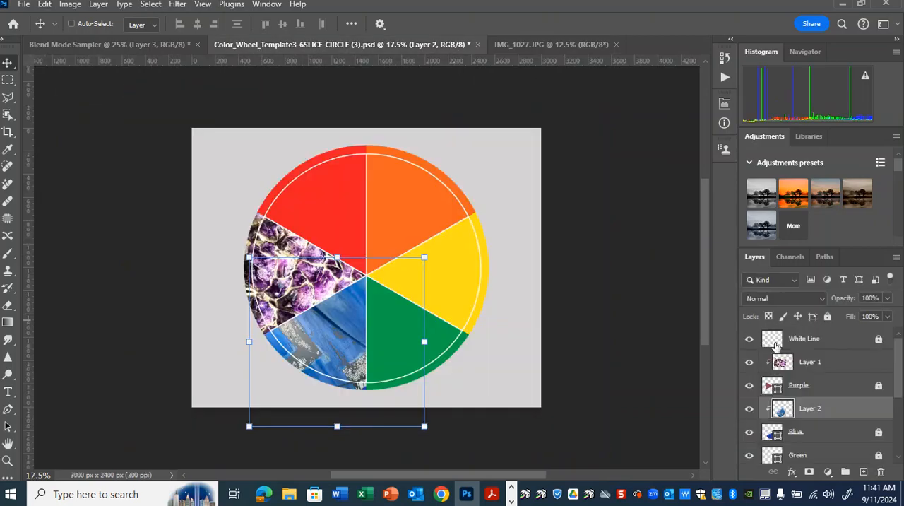
scroll(819, 413, "down", 3)
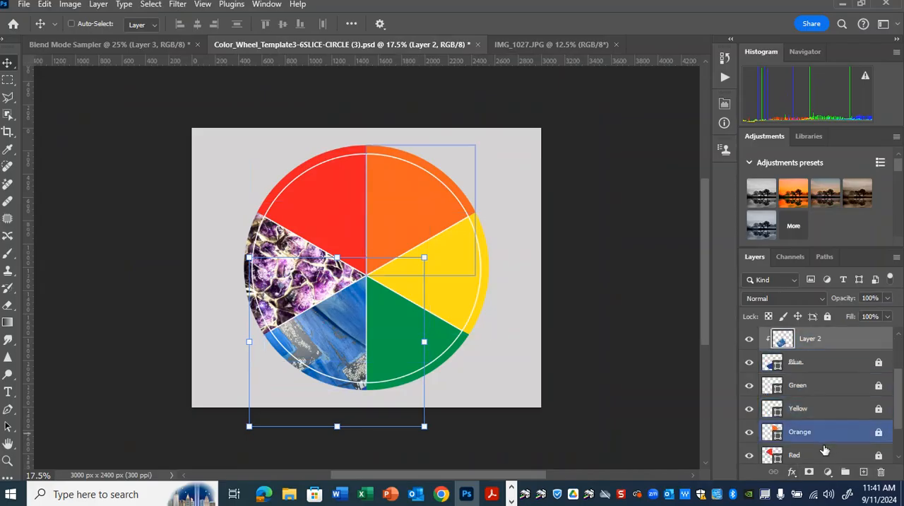
left_click(825, 433)
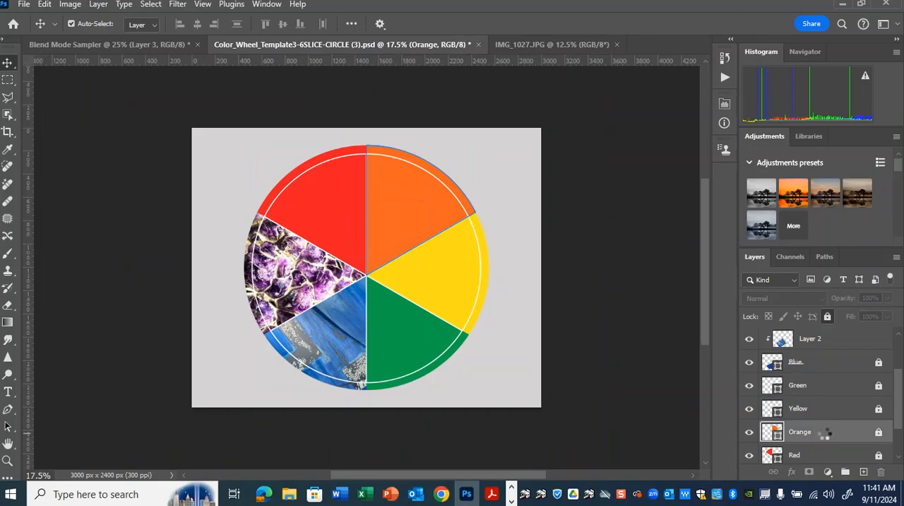
key("ctrl+v")
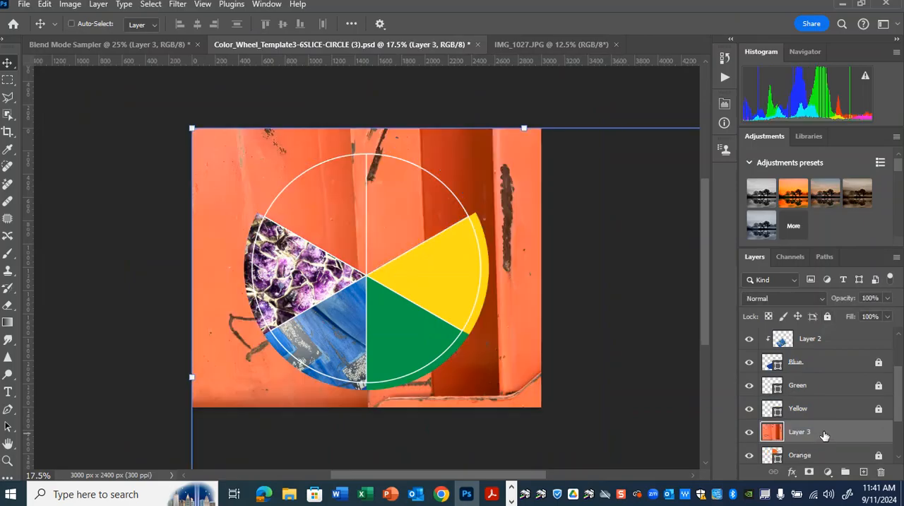
Clip the pasted orange photo to the Orange layer with a clipping mask
key("ctrl+minus")
key("ctrl+minus")
key("ctrl+minus")
key("ctrl+minus")
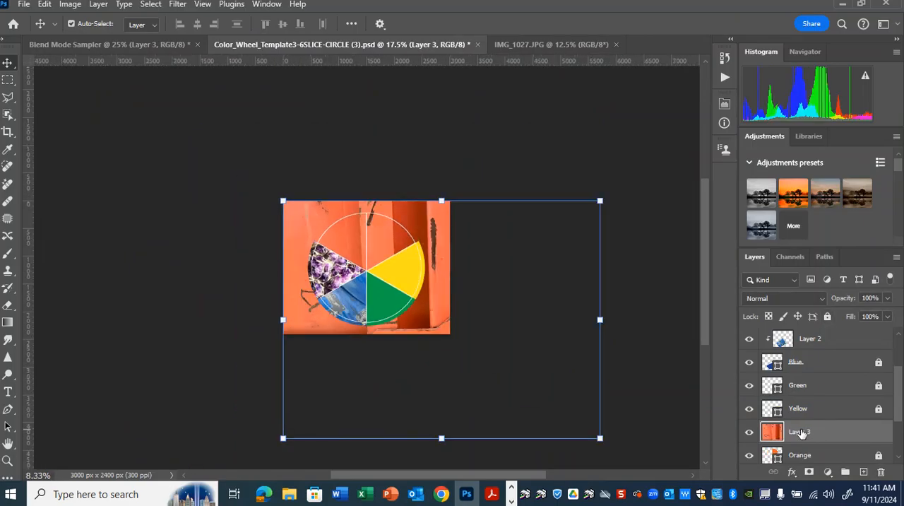
right_click(841, 433)
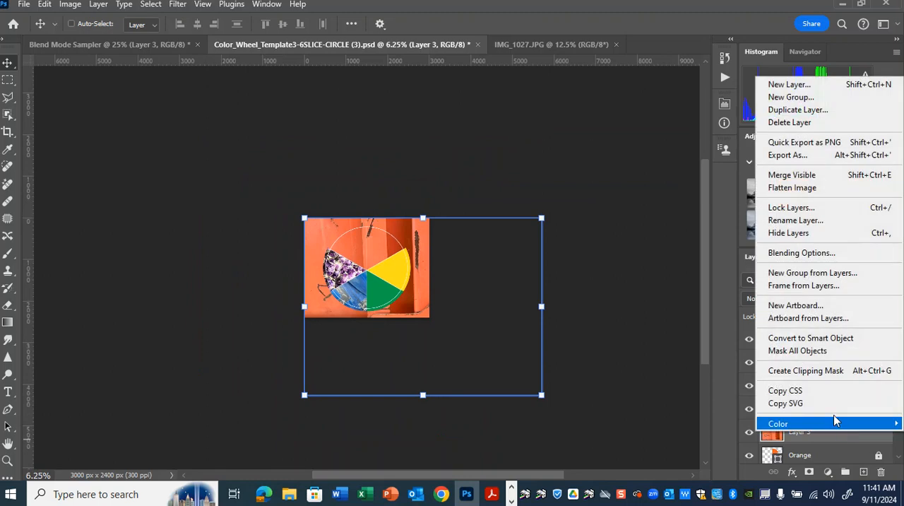
left_click(836, 371)
Scale down the clipped orange photo, rotate it -30° and position it to fill the orange slice, and close IMG_1027.JPG
left_click_drag(544, 219, 481, 262)
key("ctrl+plus")
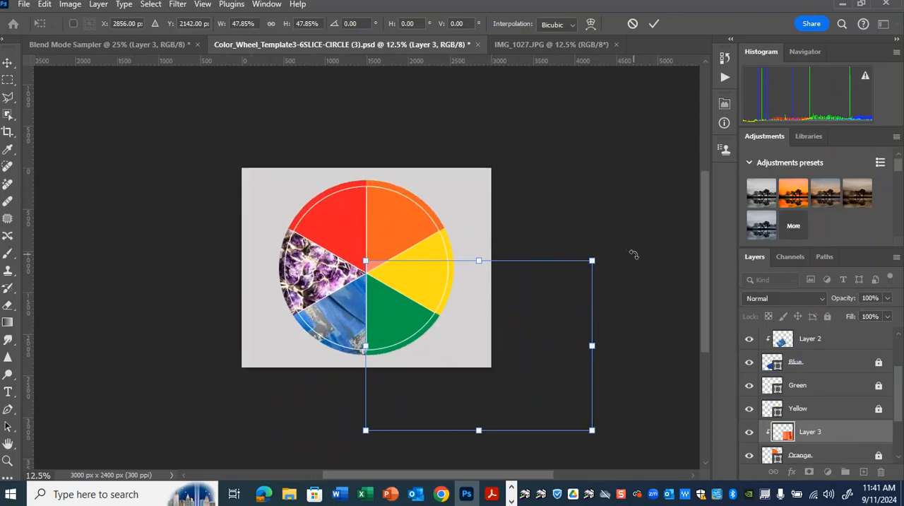
left_click_drag(593, 209, 558, 190)
left_click_drag(489, 282, 389, 185)
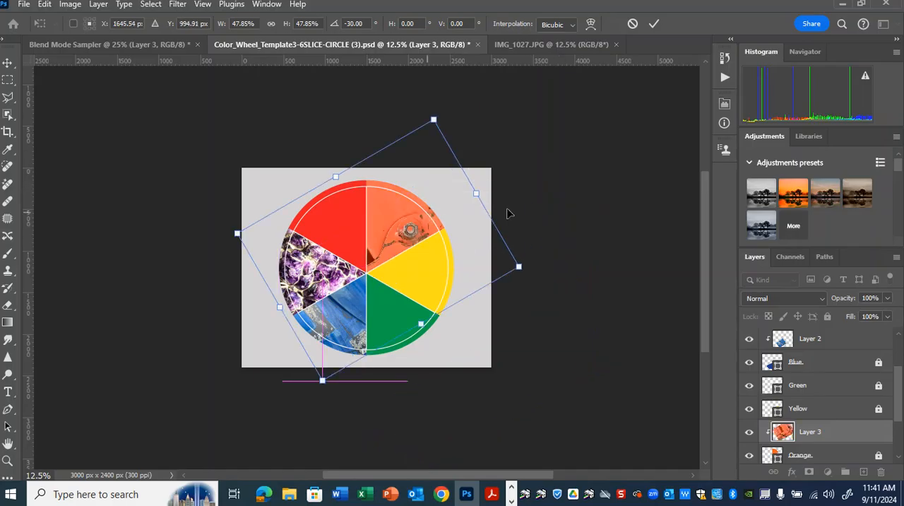
left_click_drag(518, 268, 421, 226)
key("Return")
key("ctrl+plus")
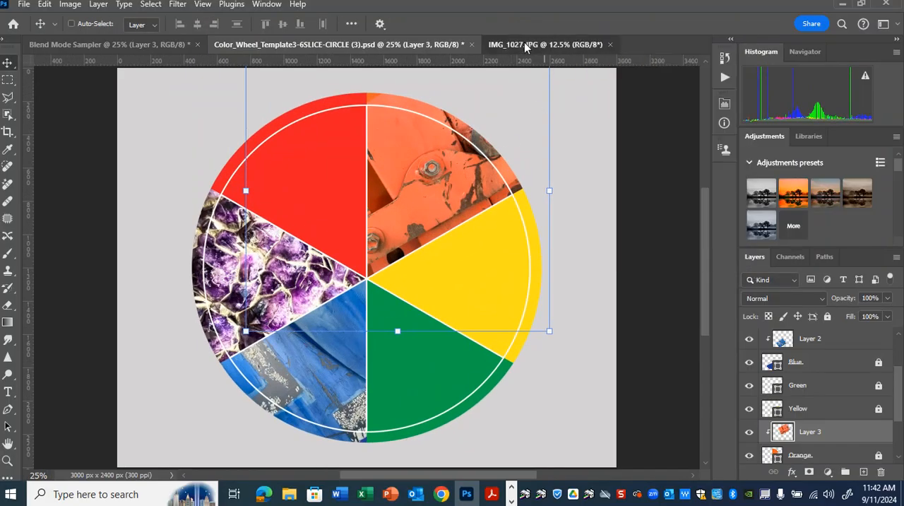
left_click(607, 48)
left_click(609, 45)
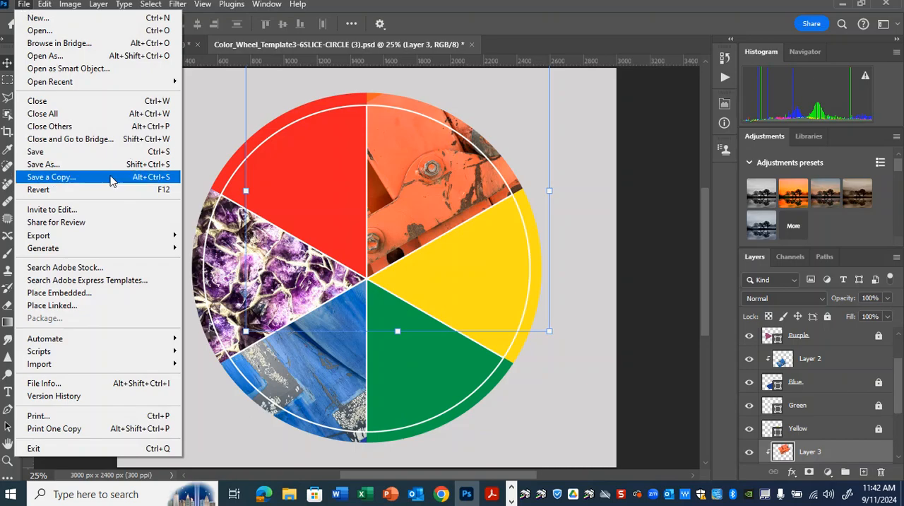
left_click(111, 170)
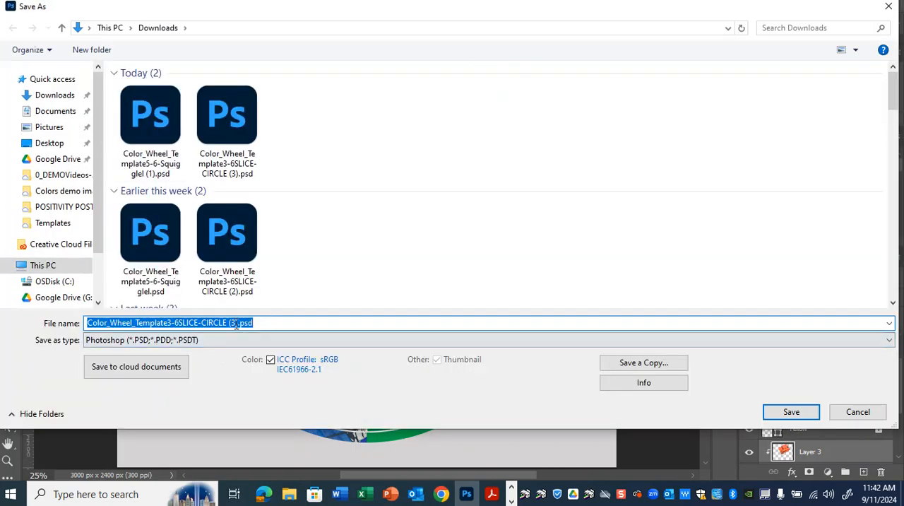
left_click(236, 323)
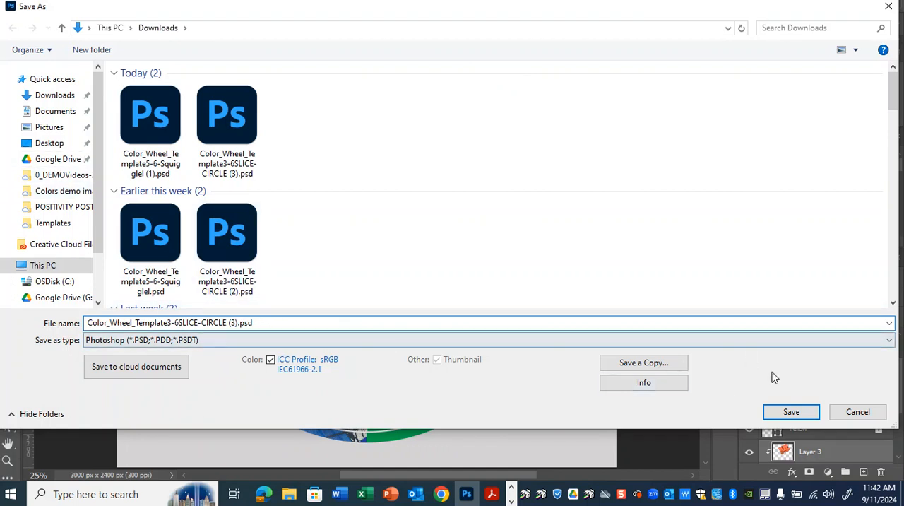
left_click(854, 416)
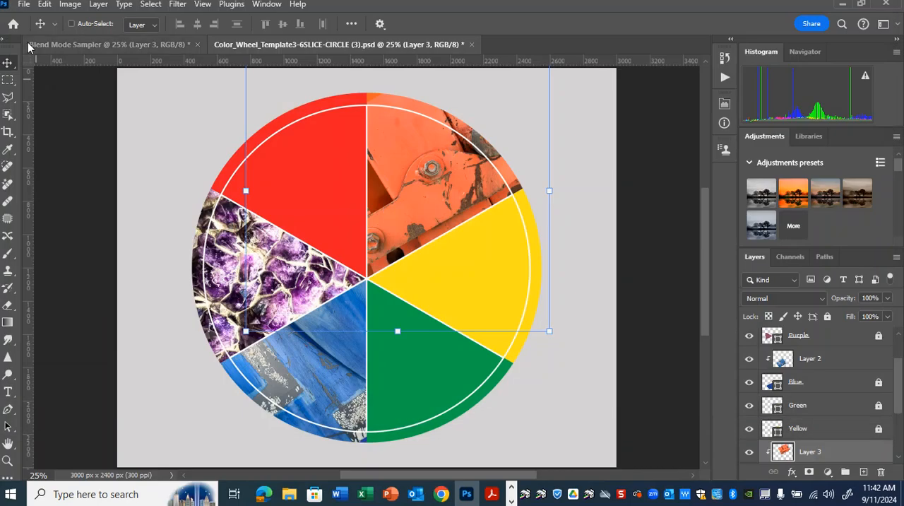
left_click(25, 5)
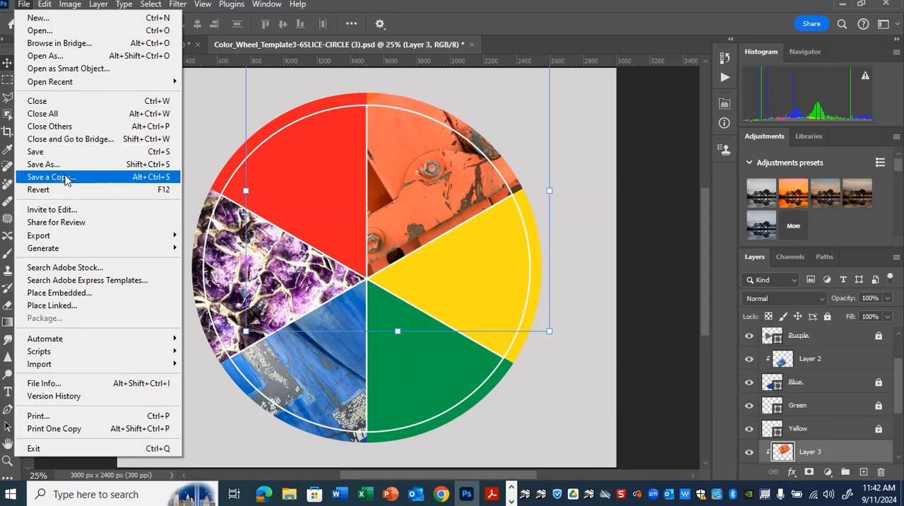
left_click(65, 178)
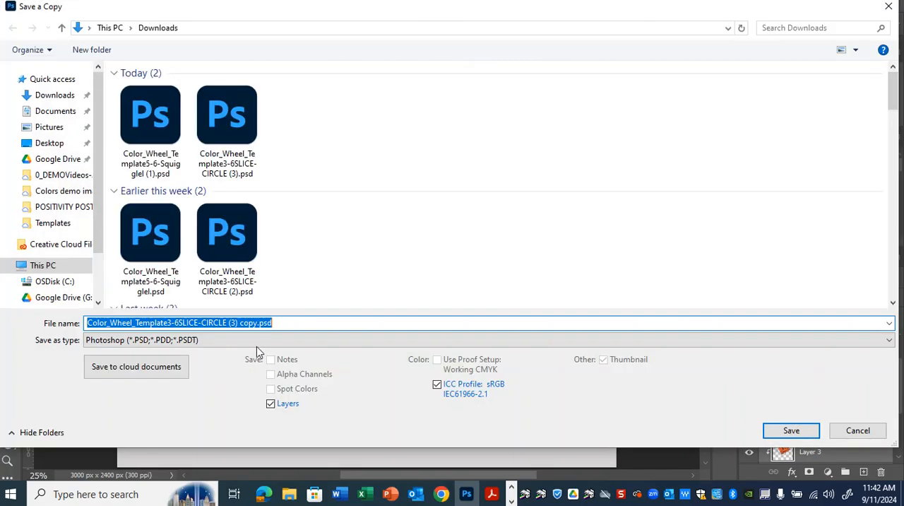
left_click(259, 340)
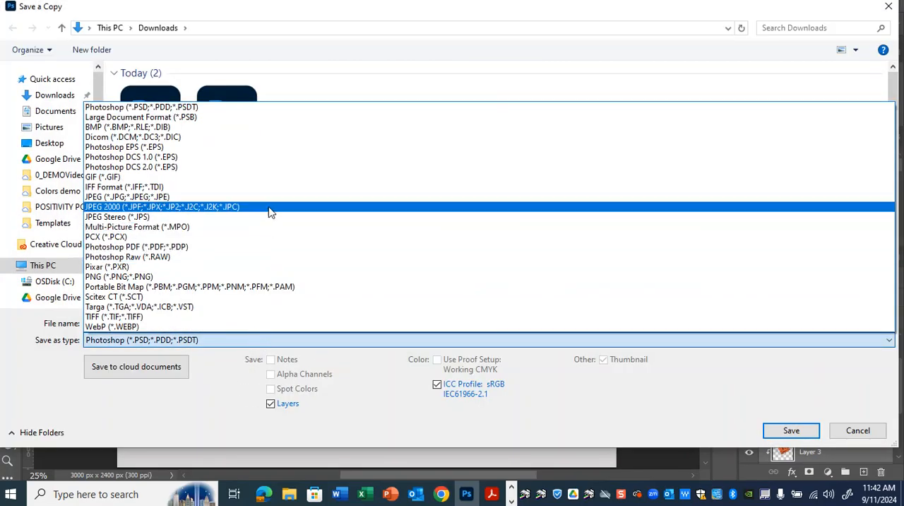
left_click(271, 199)
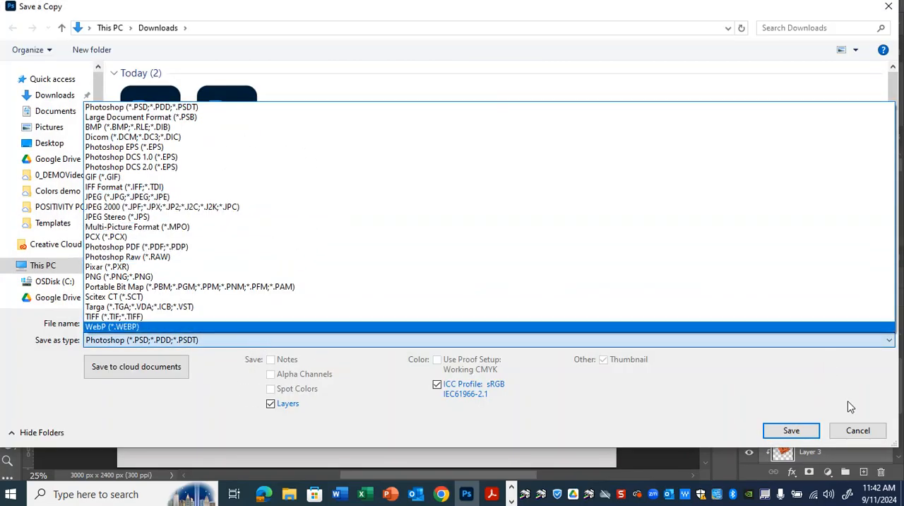
left_click(867, 441)
left_click(858, 432)
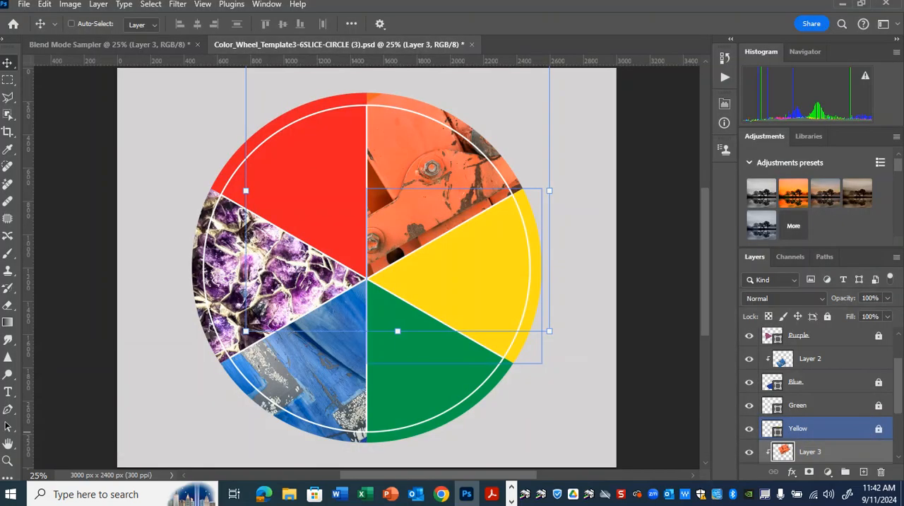
Open the template Color_Wheel_Template5-6-Squigglel (1).psd from the Downloads folder and look through its color layers
left_click(24, 5)
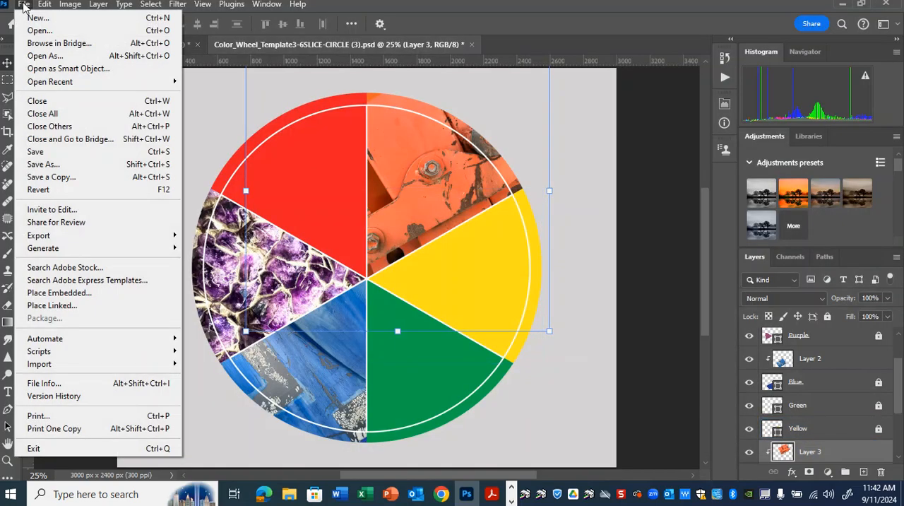
left_click(39, 32)
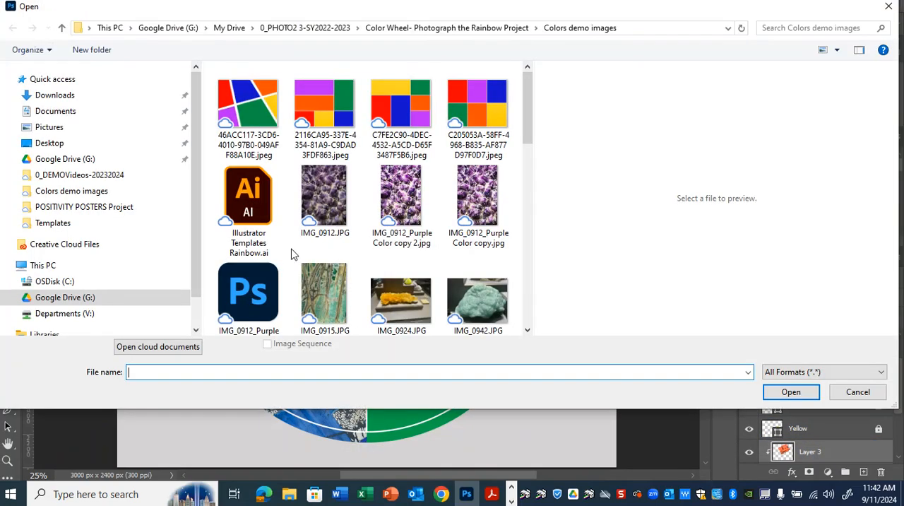
left_click(69, 99)
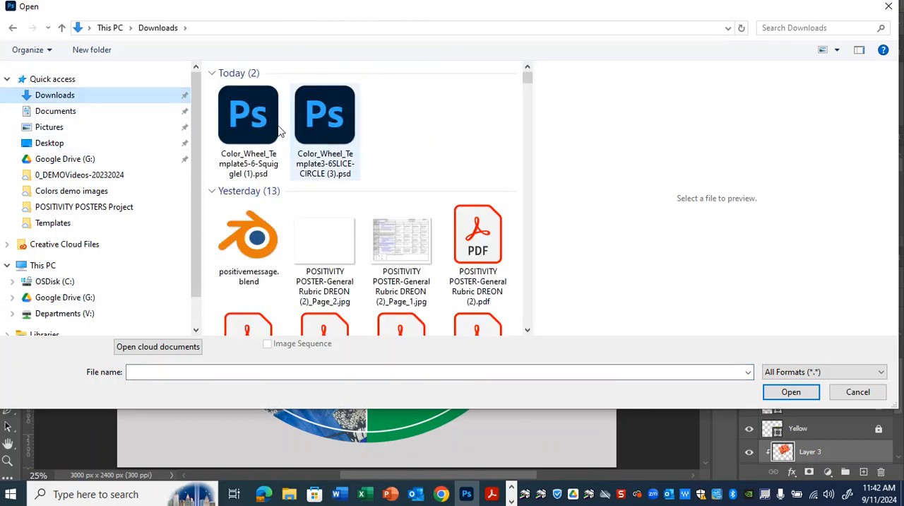
left_click(240, 127)
left_click(790, 391)
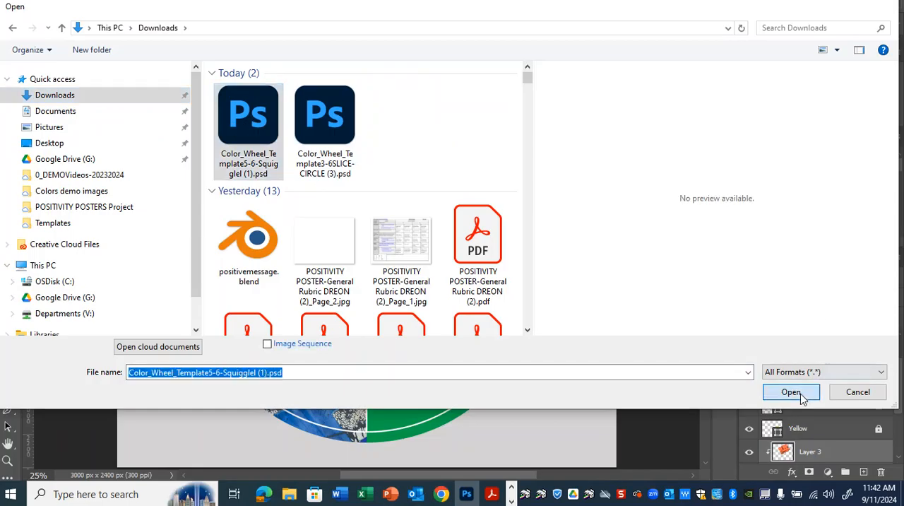
scroll(845, 397, "down", 2)
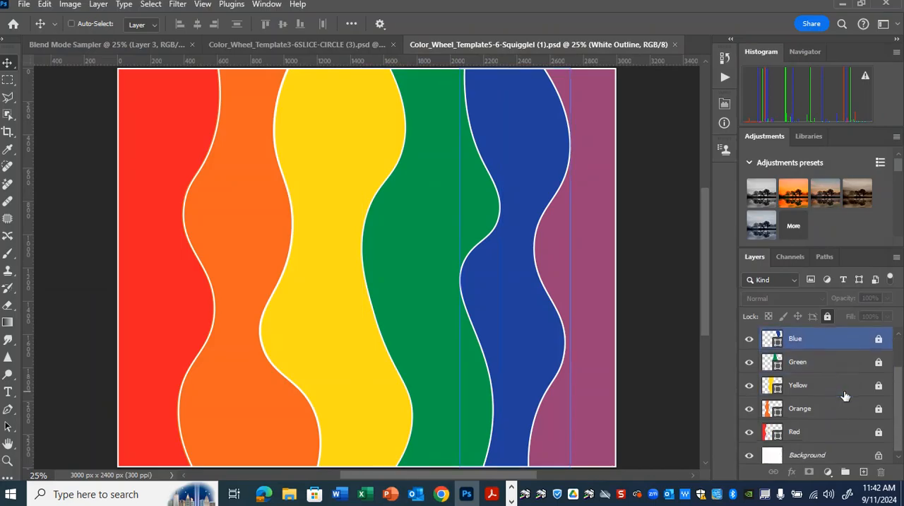
left_click(840, 382)
scroll(850, 423, "up", 1)
scroll(853, 452, "down", 1)
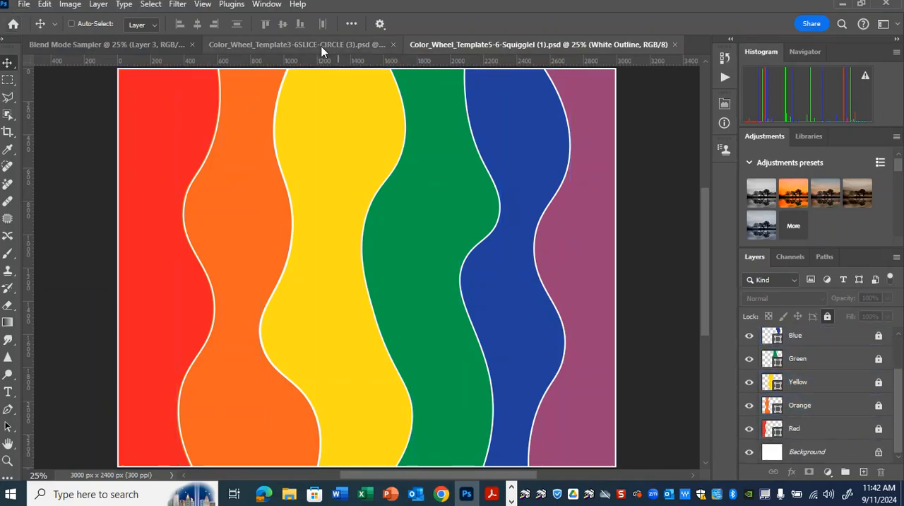
Open the purple photo IMG_0912_PurpleColor copy 2.jpg from the Colors demo images folder
left_click(24, 4)
left_click(38, 31)
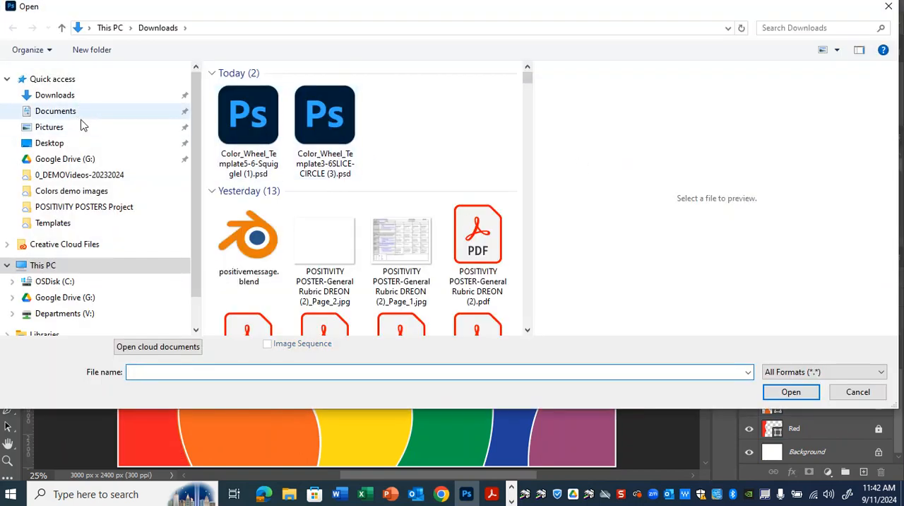
left_click(74, 191)
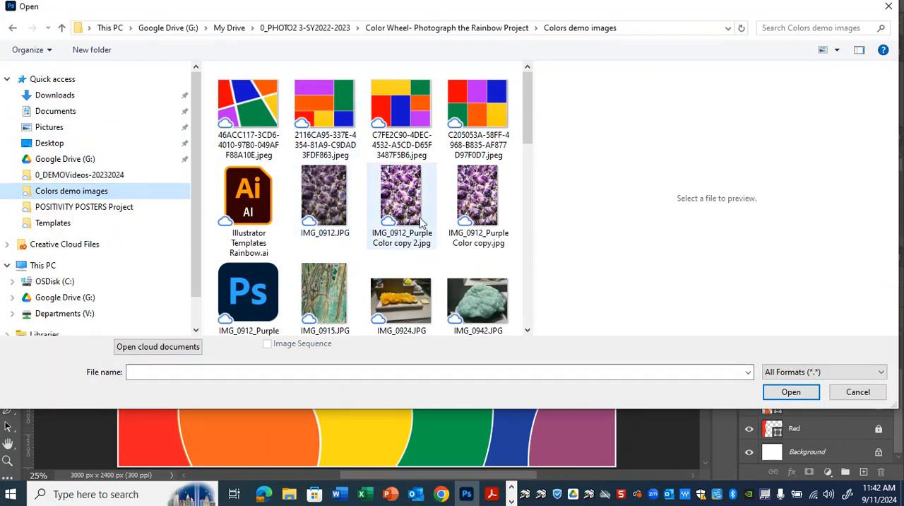
left_click(401, 199)
left_click(784, 391)
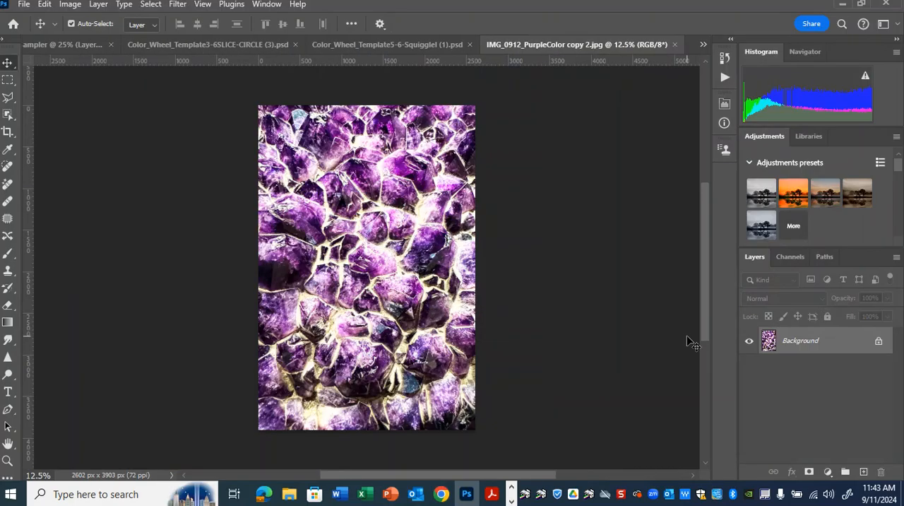
Paste the purple photo above the squiggle template's Purple layer, over the purple band, and clip it to that layer with a clipping mask
left_click(395, 43)
left_click(861, 364)
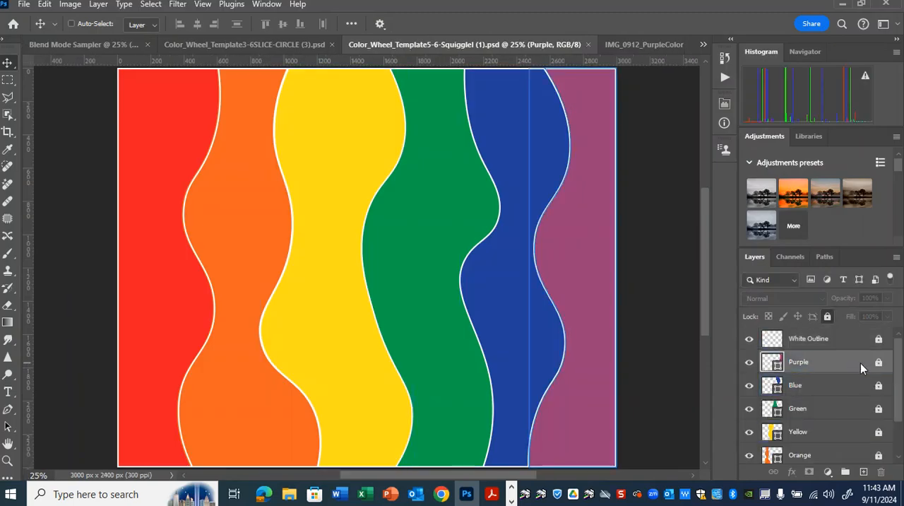
key("ctrl+v")
left_click_drag(408, 288, 622, 288)
right_click(812, 361)
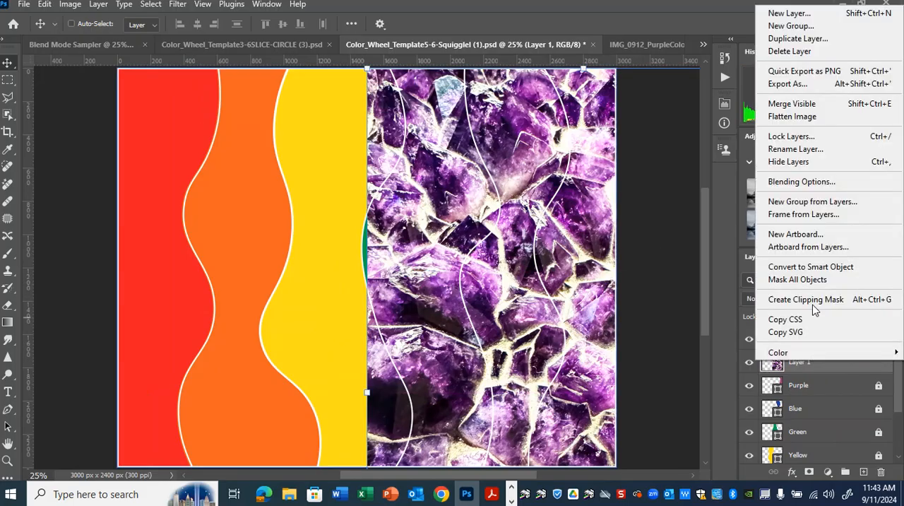
left_click(816, 299)
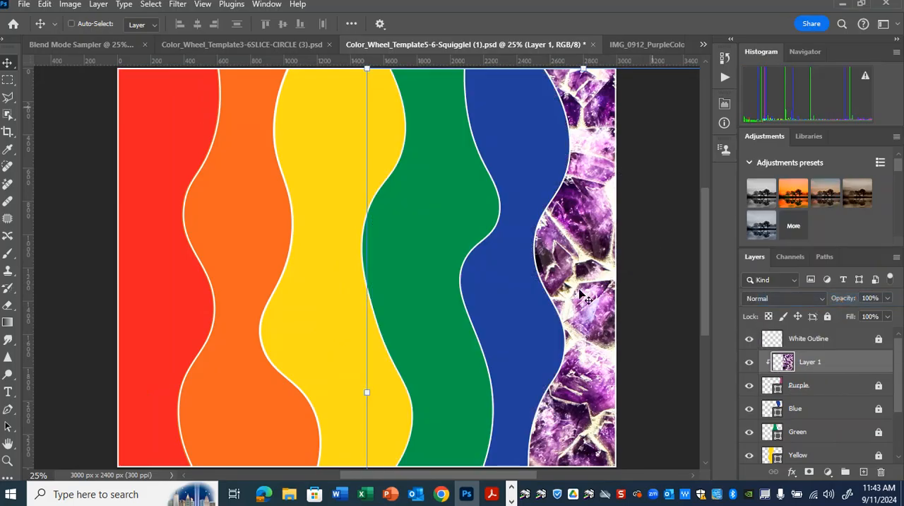
Scale the clipped purple photo down to 68.29% and position it to fill the purple band
key("ctrl+minus")
key("ctrl+minus")
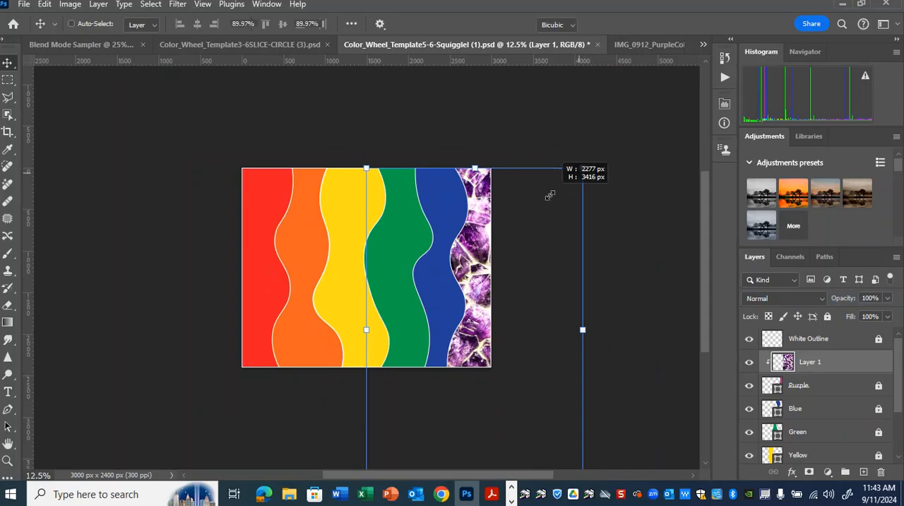
left_click_drag(583, 168, 548, 219)
left_click_drag(511, 296, 509, 221)
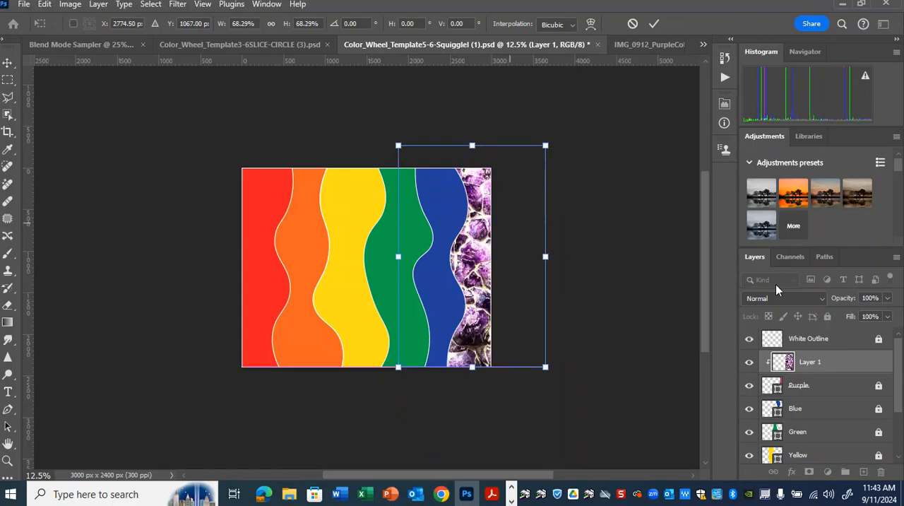
key("Return")
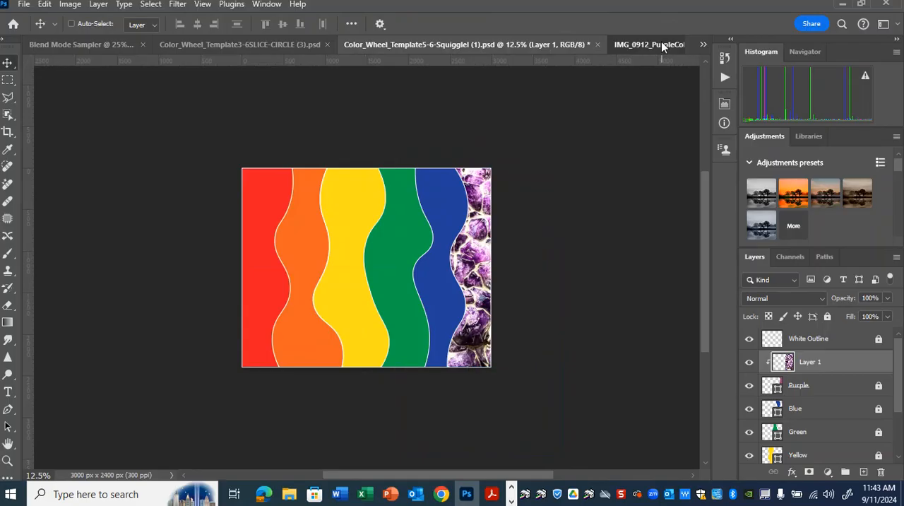
Close IMG_0912_PurpleColor copy 2.jpg and open the red photo IMG_1032.JPG from the Colors demo images folder
left_click(661, 43)
left_click(675, 44)
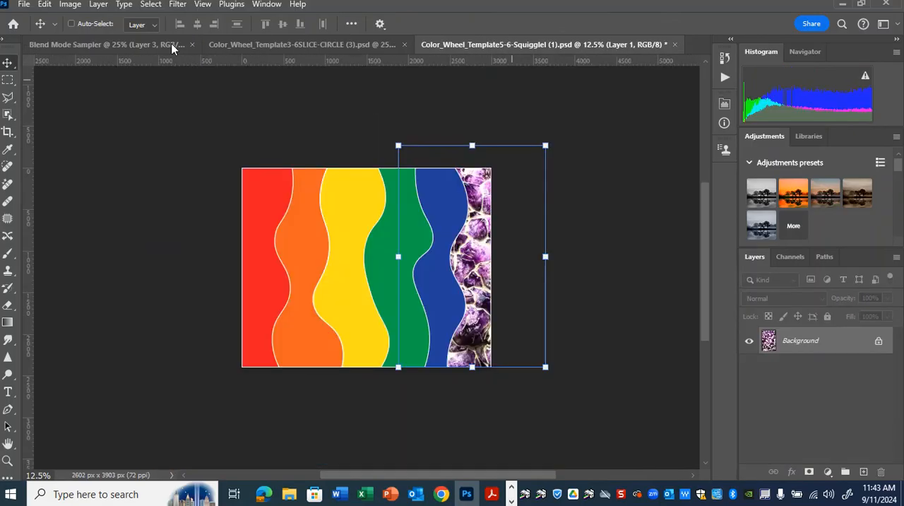
left_click(23, 4)
left_click(53, 28)
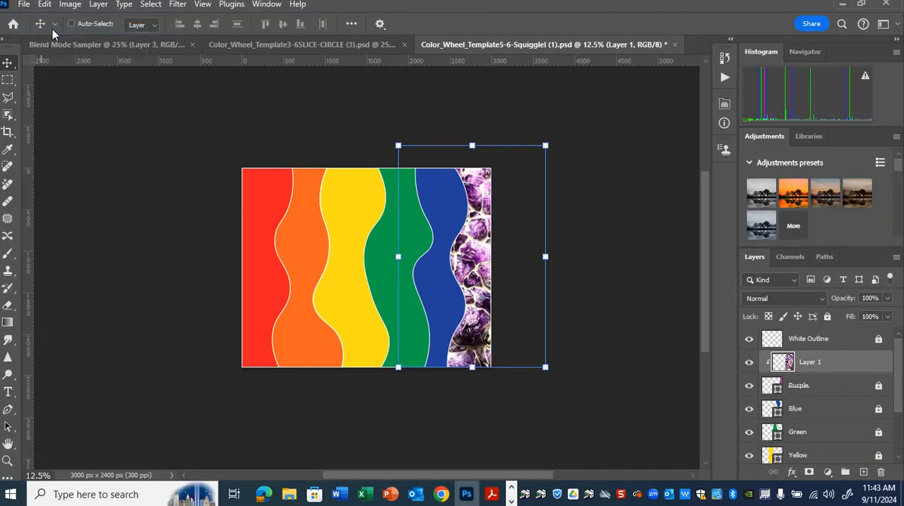
scroll(432, 221, "down", 5)
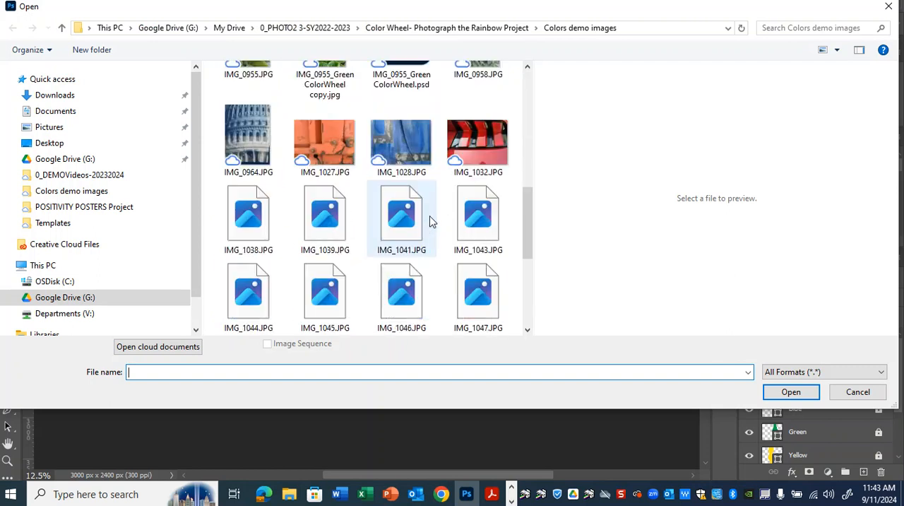
left_click(477, 143)
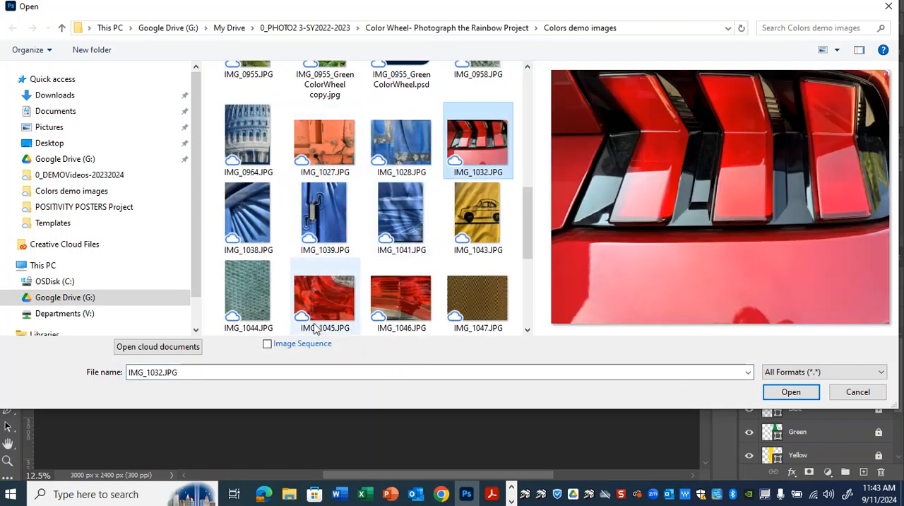
left_click(800, 393)
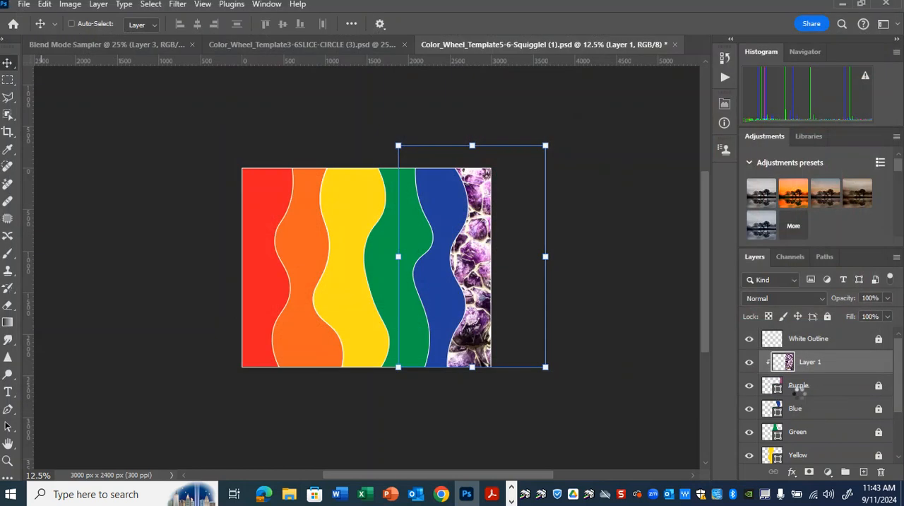
Copy the entire red photo into the squiggle template directly above the Red layer and clip it to that layer
key("ctrl+a")
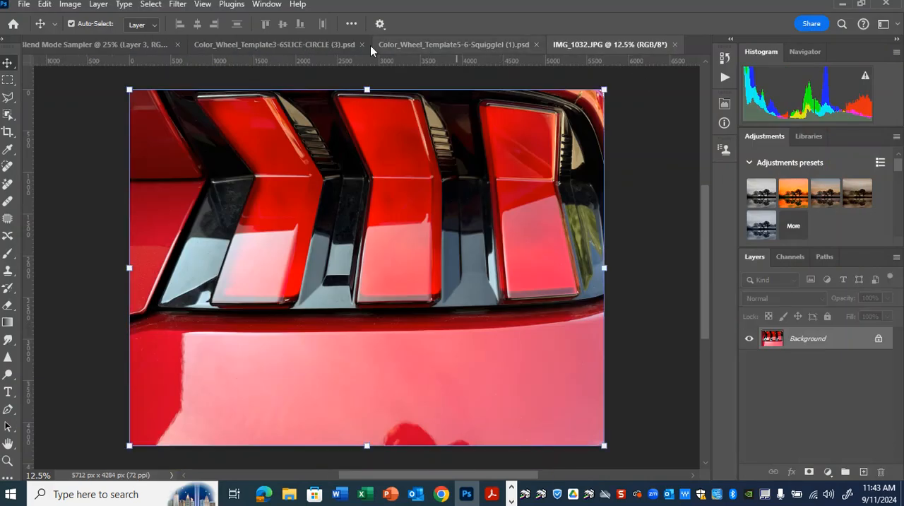
left_click(439, 45)
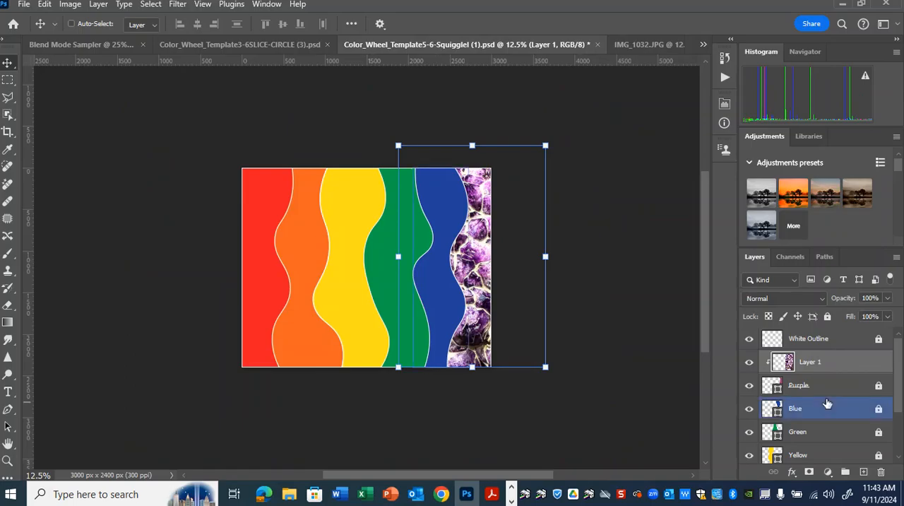
scroll(826, 404, "down", 3)
left_click(815, 426)
key("ctrl+v")
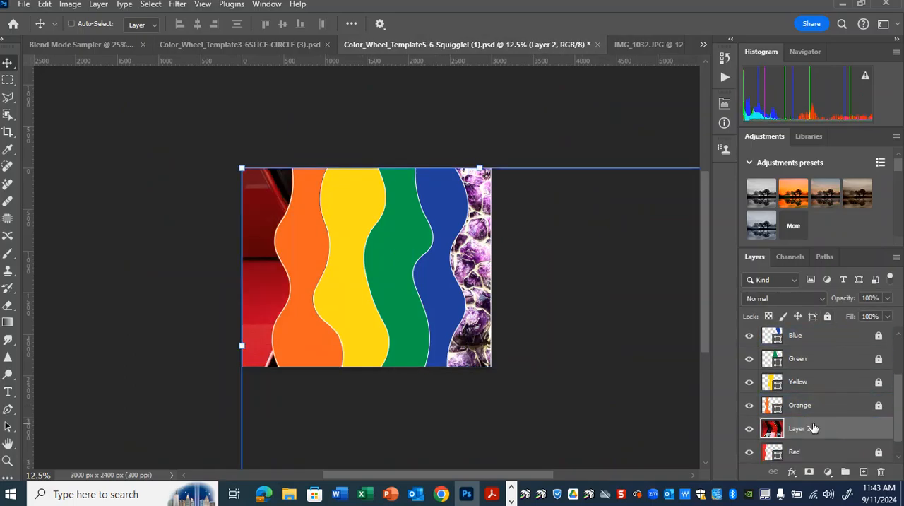
right_click(811, 428)
left_click(823, 368)
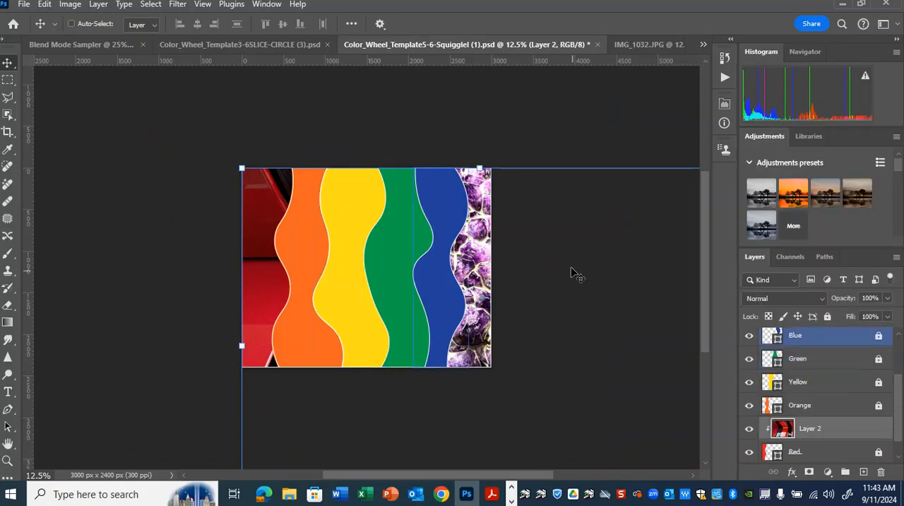
Rotate the clipped red photo 90°, scale it down to 45.80% and position it to fill the red band
key("ctrl+minus")
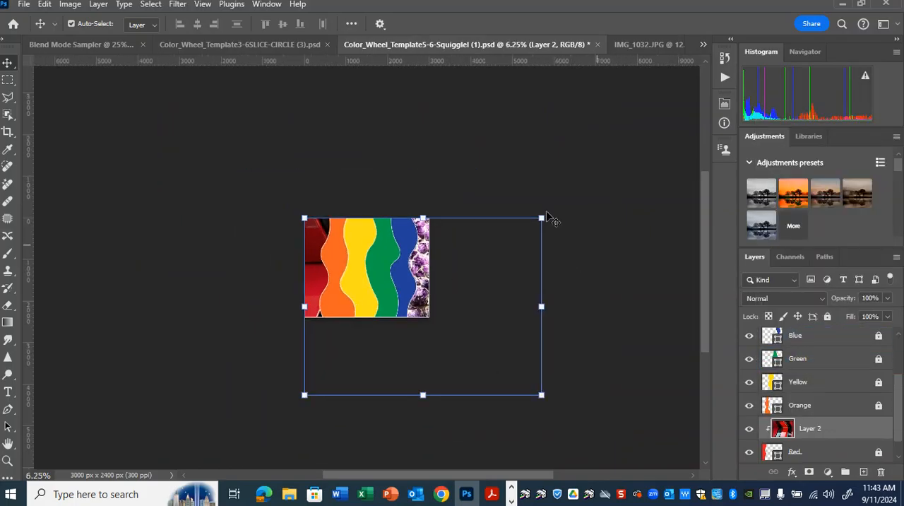
key("ctrl+t")
left_click_drag(506, 240, 335, 290)
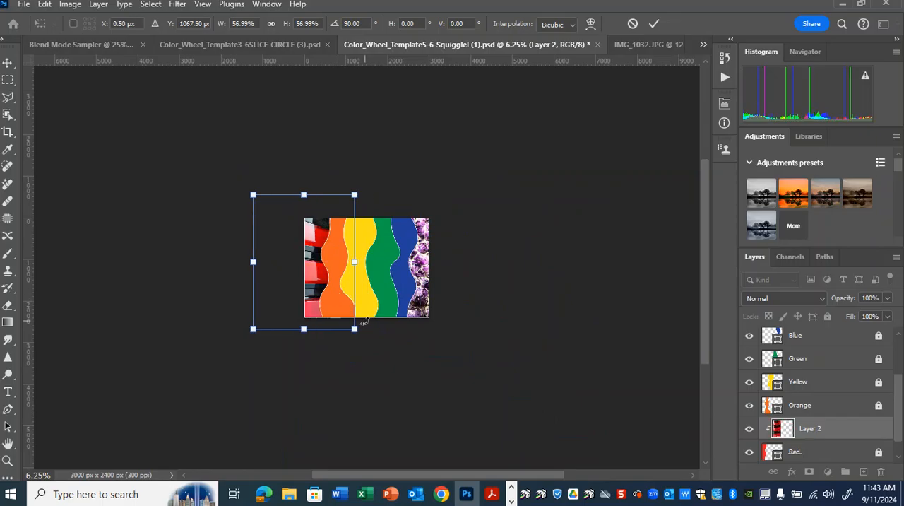
key("ctrl+plus")
key("ctrl+plus")
key("ctrl+plus")
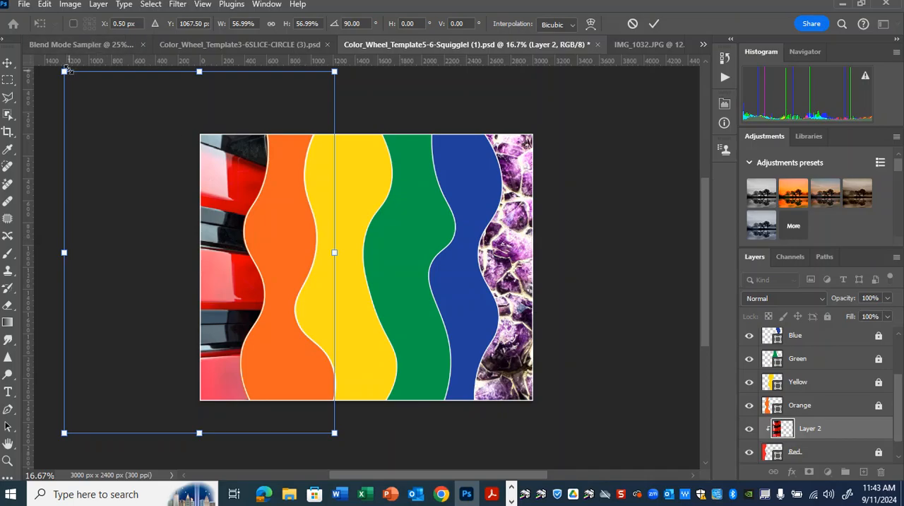
left_click_drag(67, 72, 152, 110)
left_click_drag(289, 283, 293, 255)
key("Return")
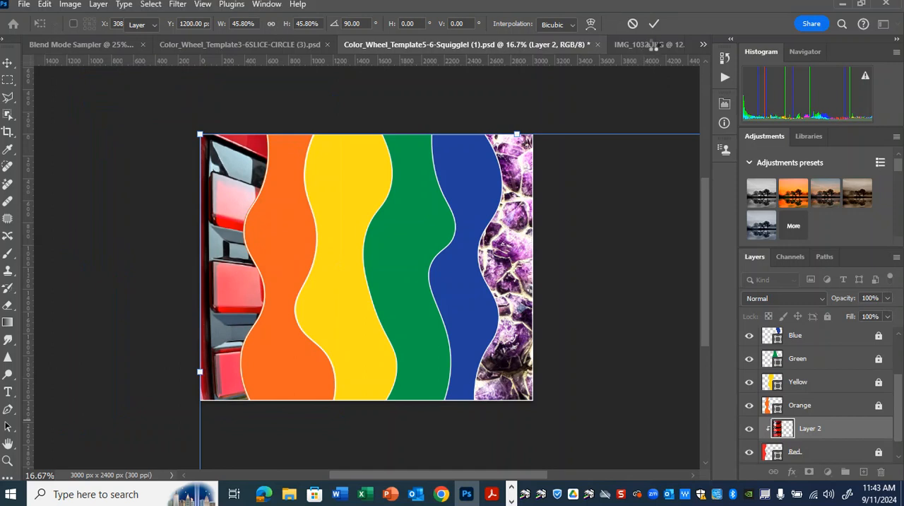
Close IMG_1032.JPG and open the green photo IMG_0955_GreenColorWheel copy.jpg from the Colors demo images folder
left_click(653, 45)
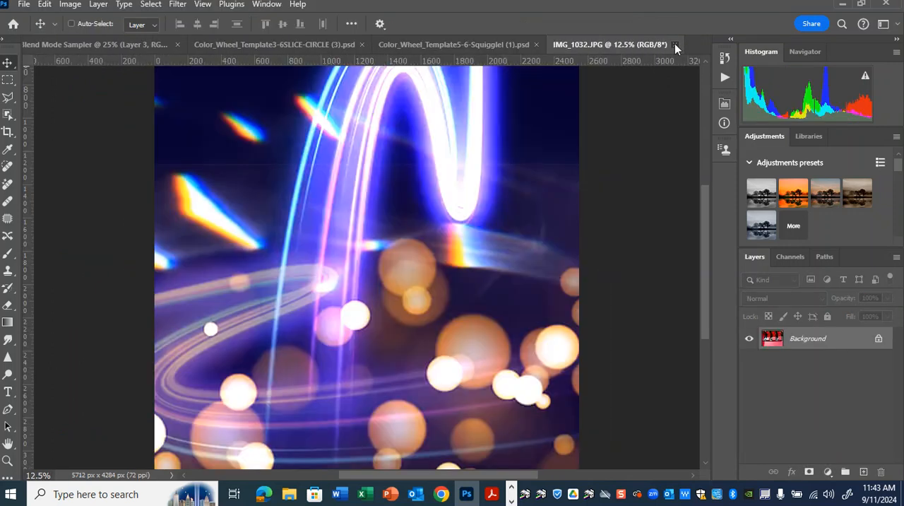
left_click(676, 45)
left_click(23, 4)
left_click(41, 31)
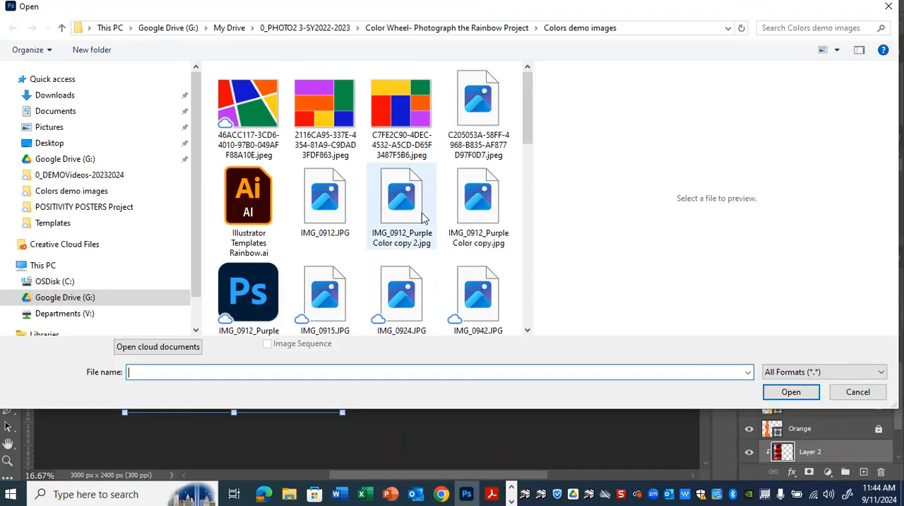
scroll(415, 223, "down", 5)
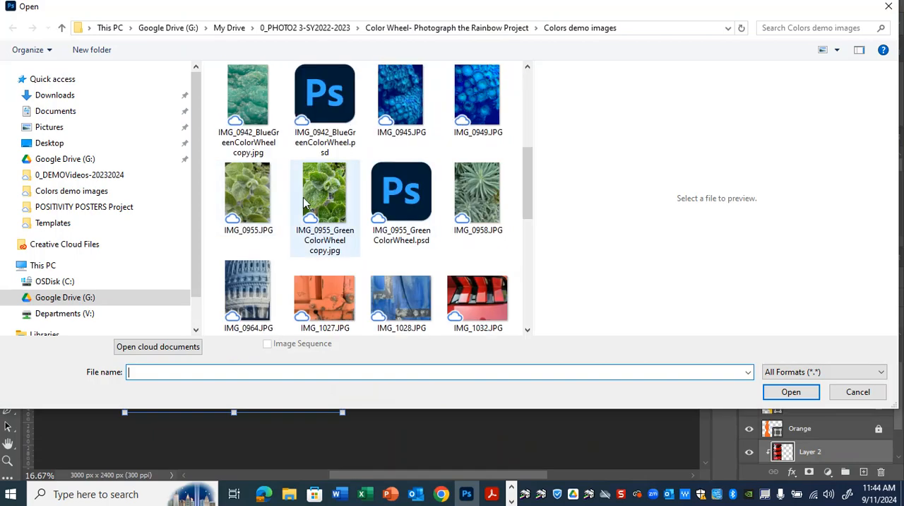
left_click(326, 197)
left_click(793, 394)
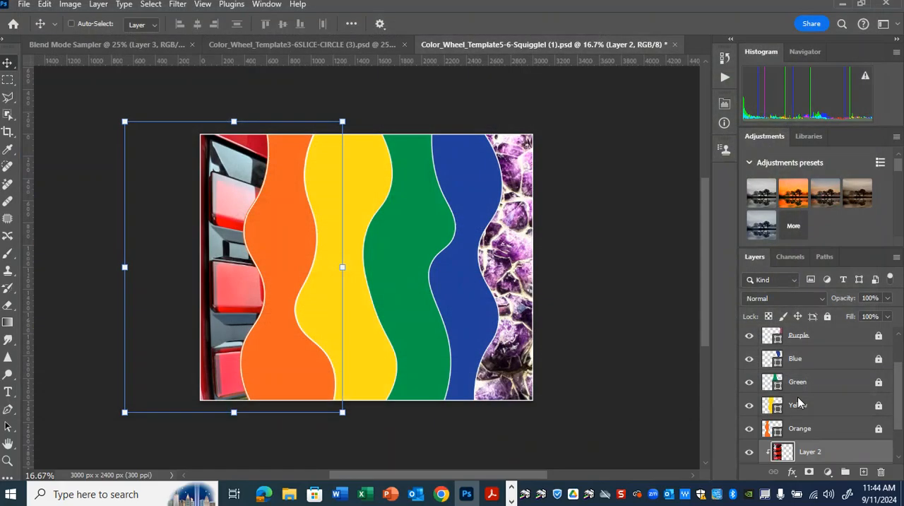
Copy the entire green photo into the squiggle template directly above the Yellow layer and clip it to that layer
key("ctrl+a")
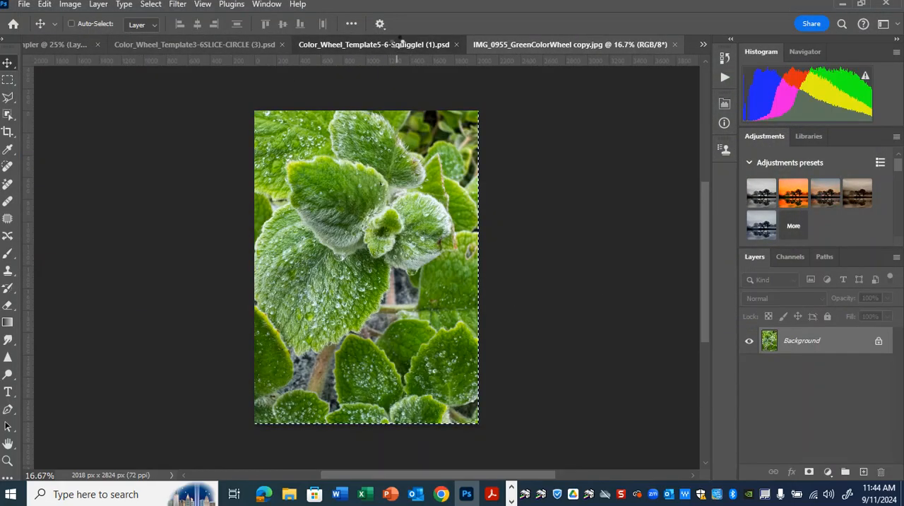
left_click(398, 44)
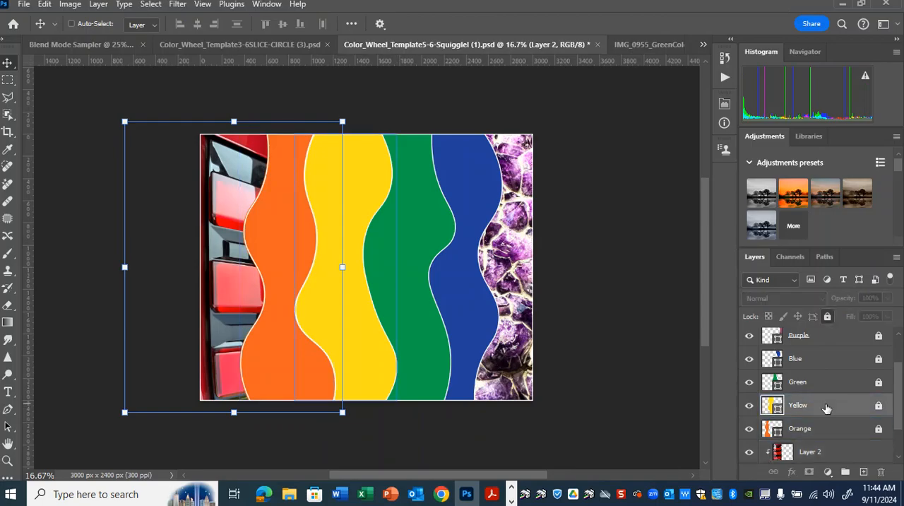
left_click(826, 408)
key("ctrl+v")
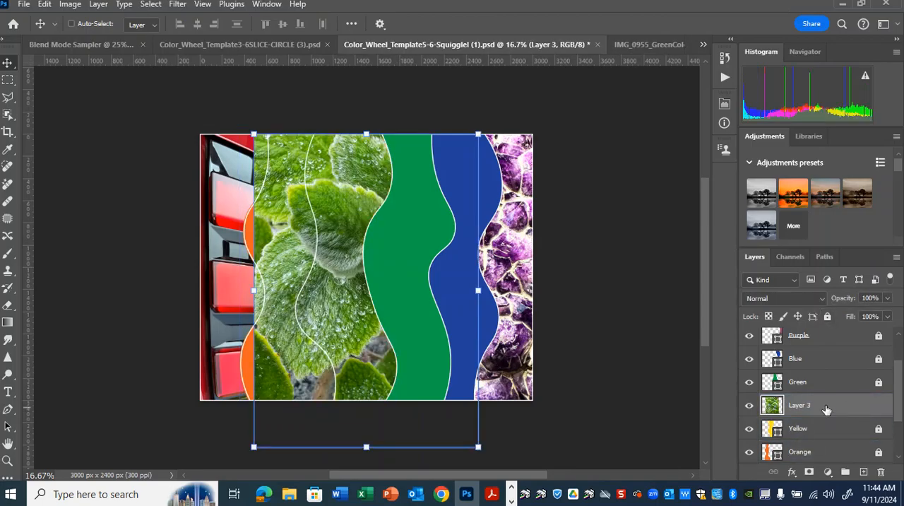
right_click(826, 407)
left_click(805, 344)
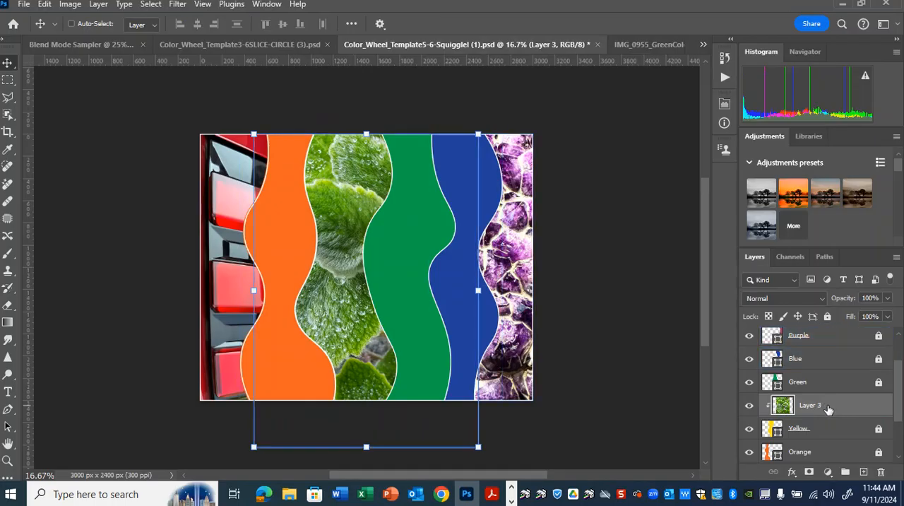
Release the green photo's clipping mask, move the photo directly above the Green layer and clip it to that layer
key("ctrl+alt+g")
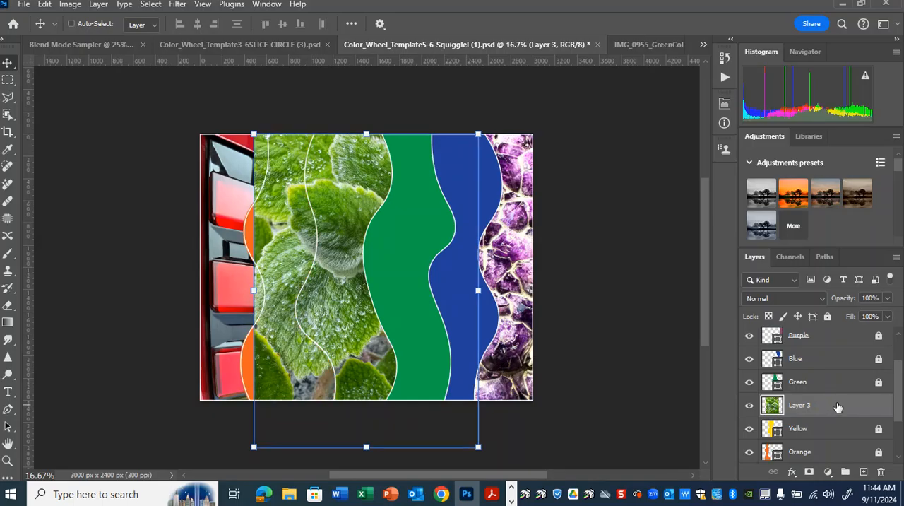
left_click_drag(834, 400, 830, 378)
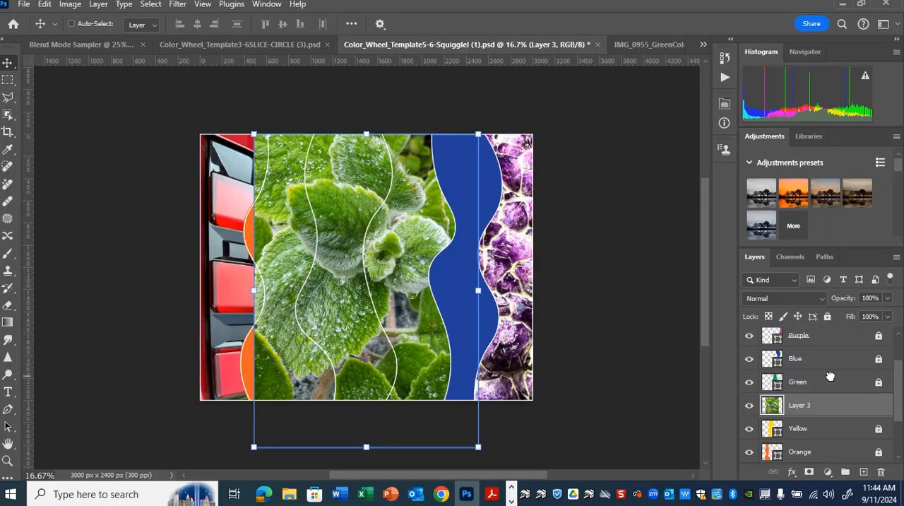
right_click(833, 383)
left_click(819, 320)
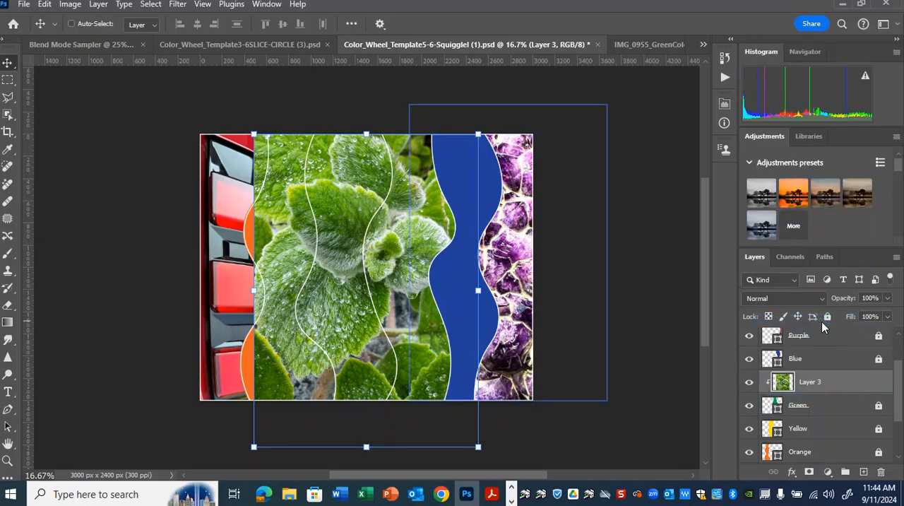
Scale the clipped green photo down to 85.23% and position it to fill the green band
key("ctrl+t")
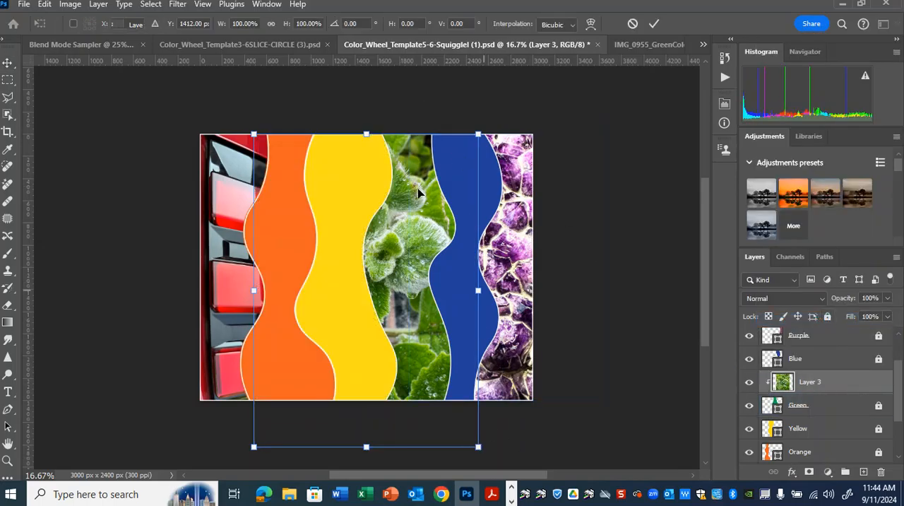
left_click_drag(479, 129, 461, 156)
left_click_drag(386, 258, 413, 249)
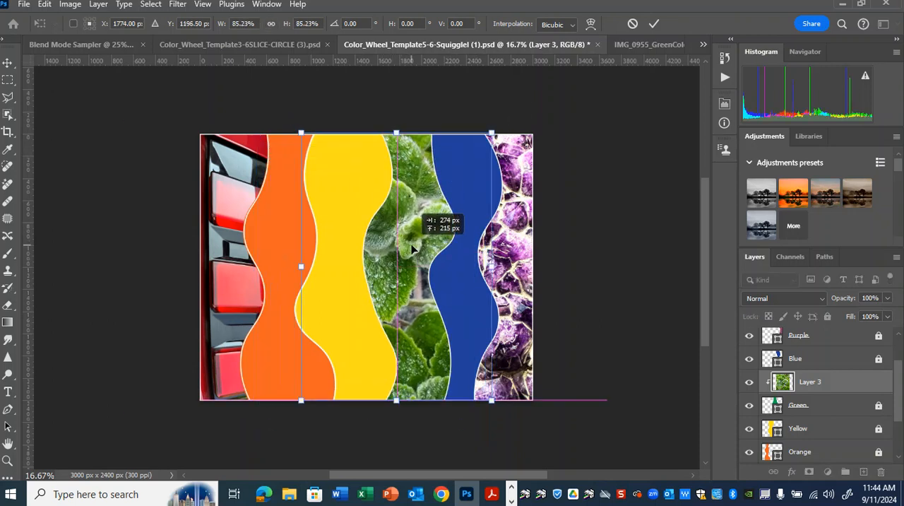
key("Return")
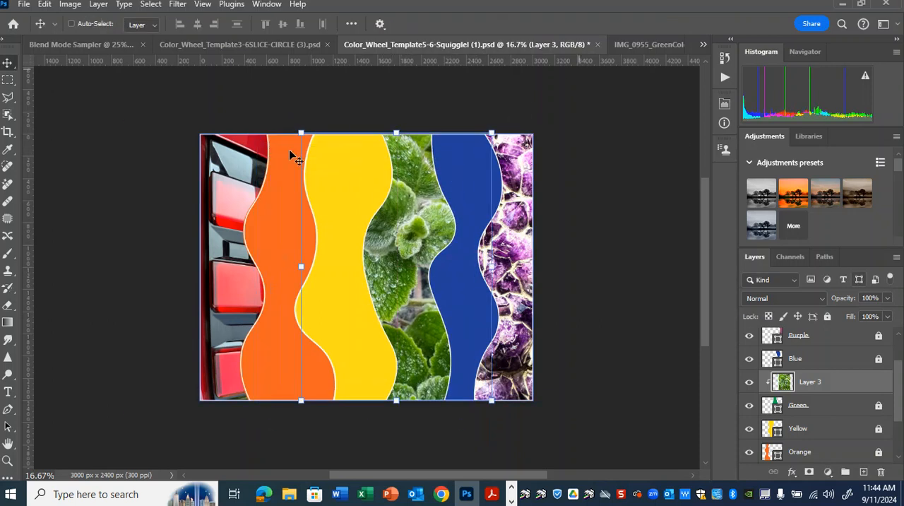
Examine the Save As and Save a Copy options for the squiggle template, including the available file formats, without saving
left_click(19, 10)
left_click(76, 164)
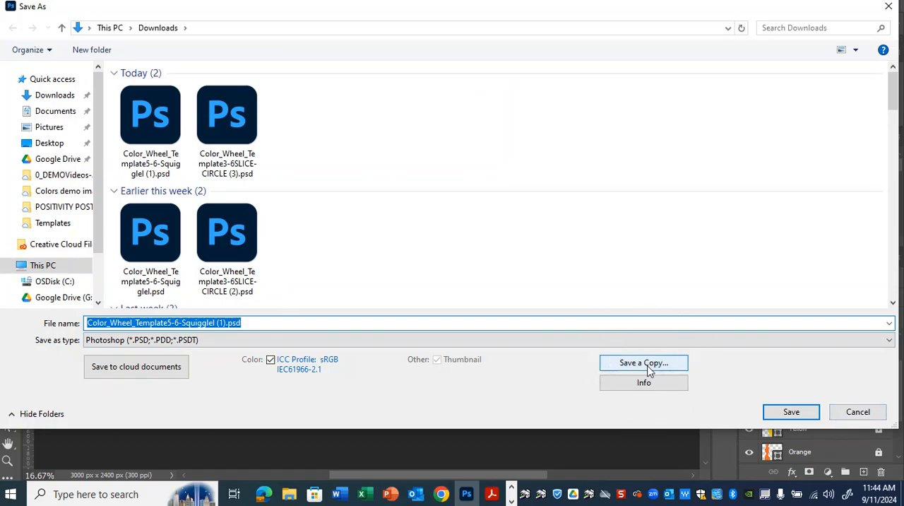
left_click(857, 412)
left_click(23, 5)
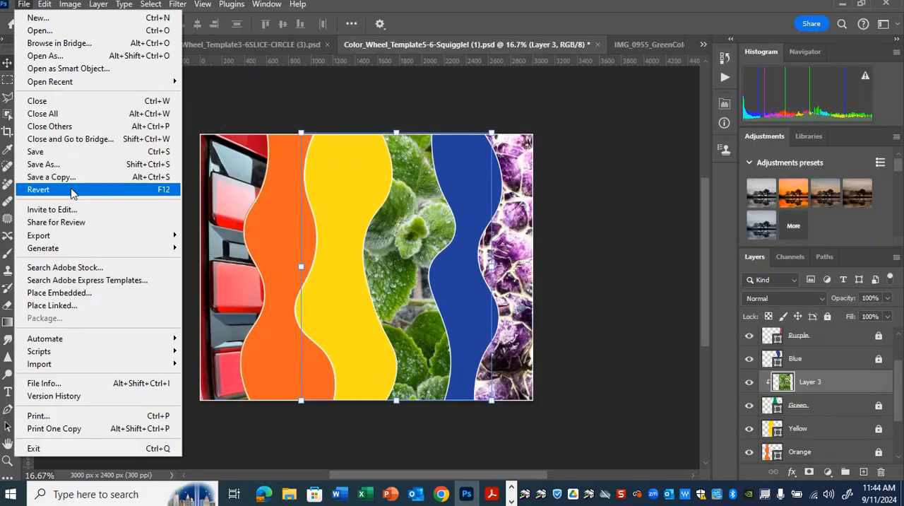
left_click(75, 178)
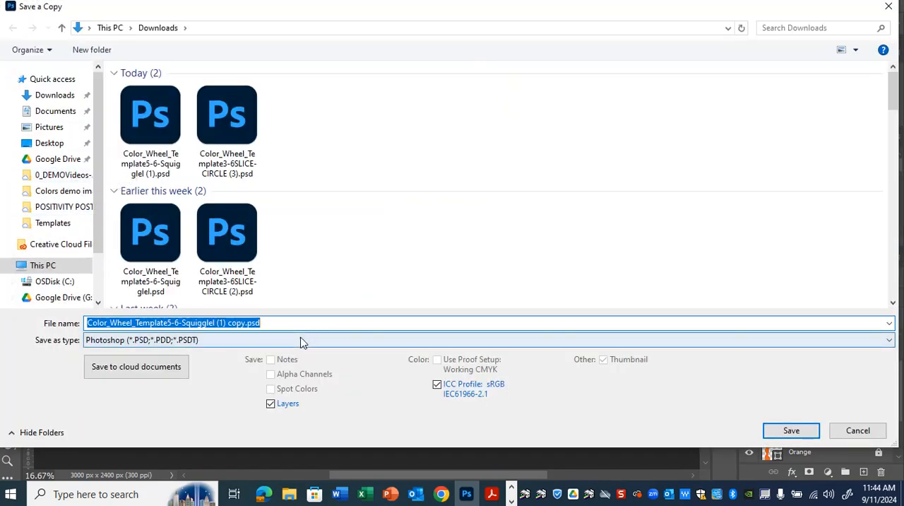
left_click(302, 340)
left_click(281, 203)
left_click(876, 430)
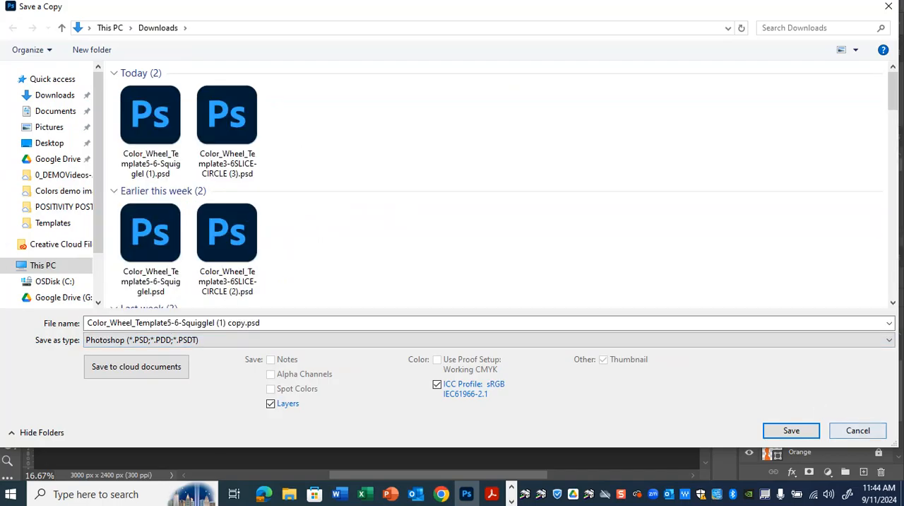
left_click(858, 430)
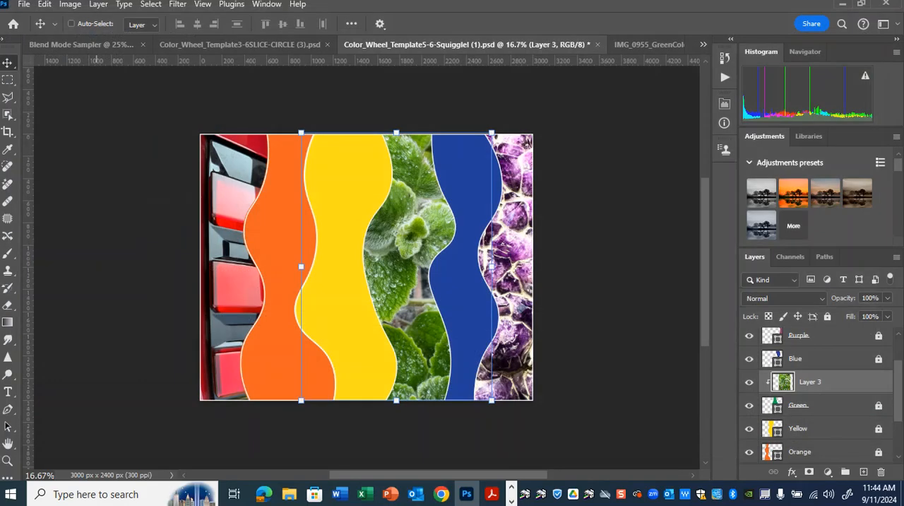
left_click(841, 6)
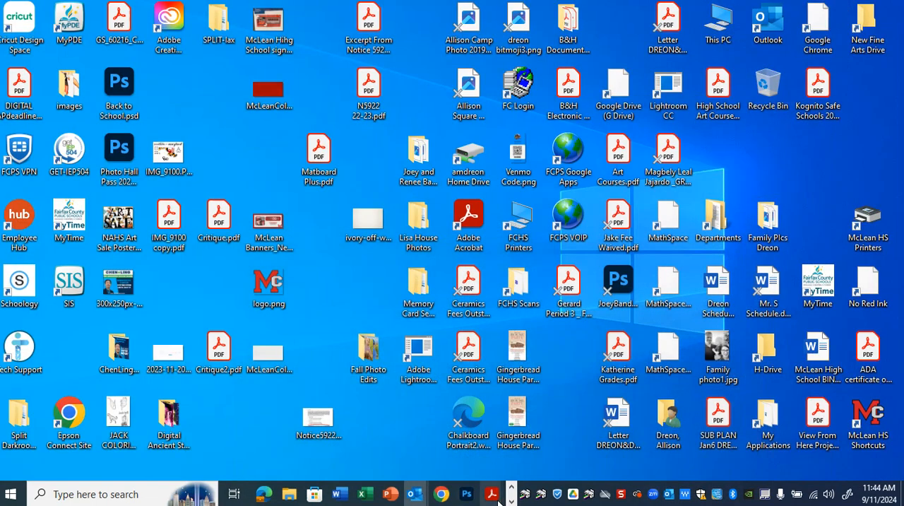
left_click(467, 494)
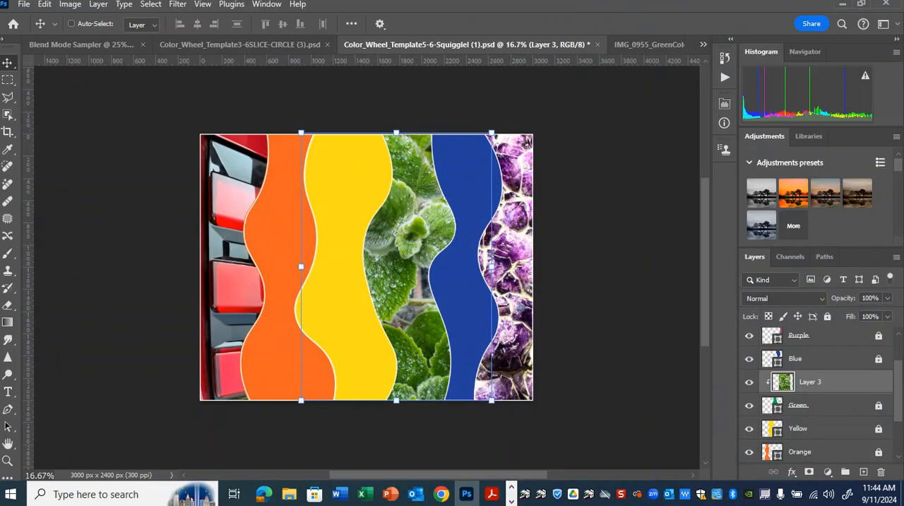